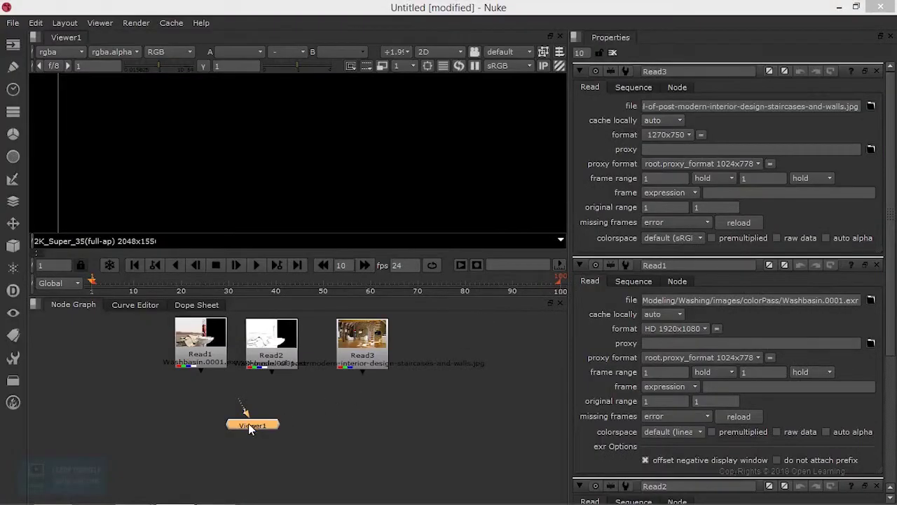
Spread out the node graph, moving Viewer1 lower and the Read1 and Read2 washbasin nodes down and apart
{"action": "left_click_drag", "start_coordinate": [250, 428], "coordinate": [259, 462]}
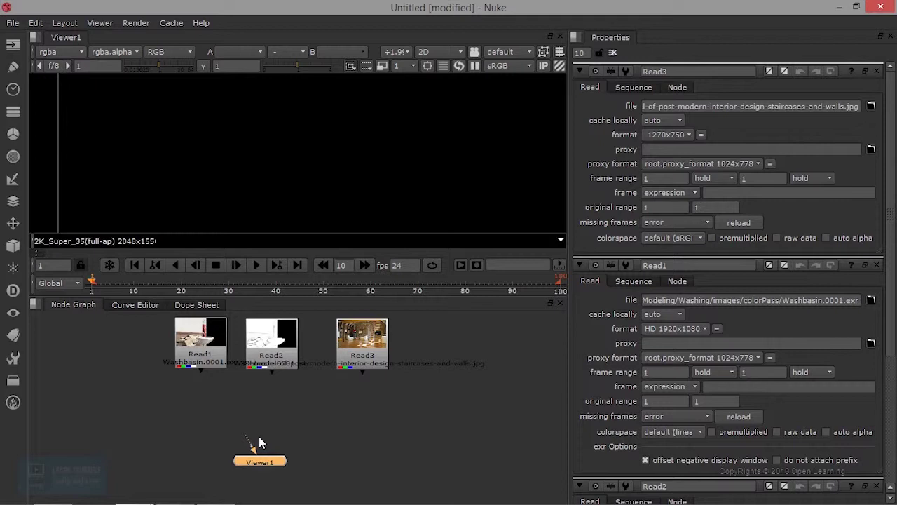
{"action": "left_click_drag", "start_coordinate": [186, 343], "coordinate": [170, 374]}
{"action": "left_click_drag", "start_coordinate": [272, 358], "coordinate": [271, 384]}
{"action": "left_click", "coordinate": [189, 375]}
{"action": "left_click_drag", "start_coordinate": [189, 375], "coordinate": [185, 364]}
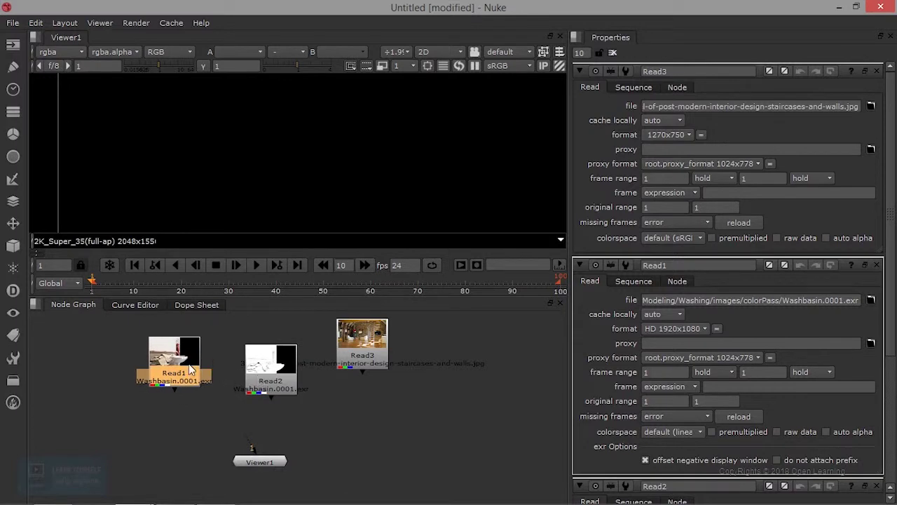
View the Read1 colour pass in Viewer1 with the full washbasin frame in sight
{"action": "key", "text": "1"}
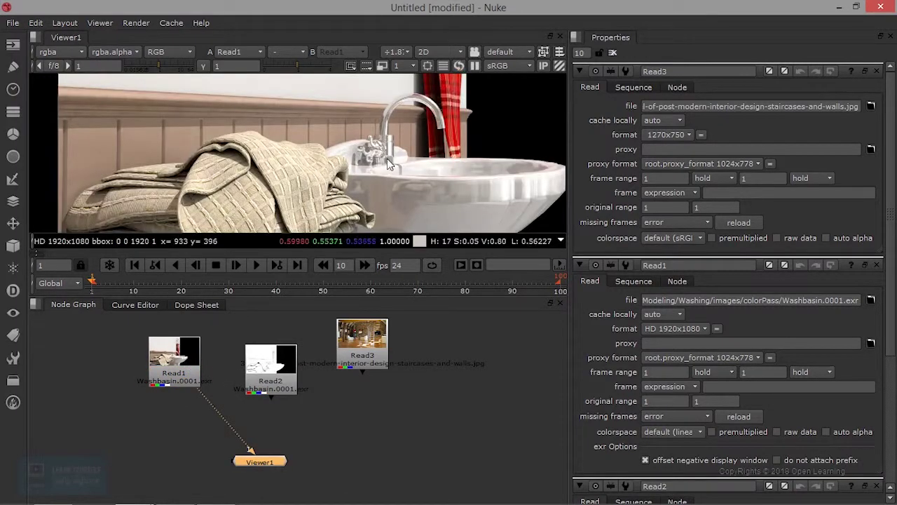
{"action": "scroll", "coordinate": [388, 161], "scroll_direction": "down", "scroll_amount": 2}
{"action": "right_click", "coordinate": [368, 169]}
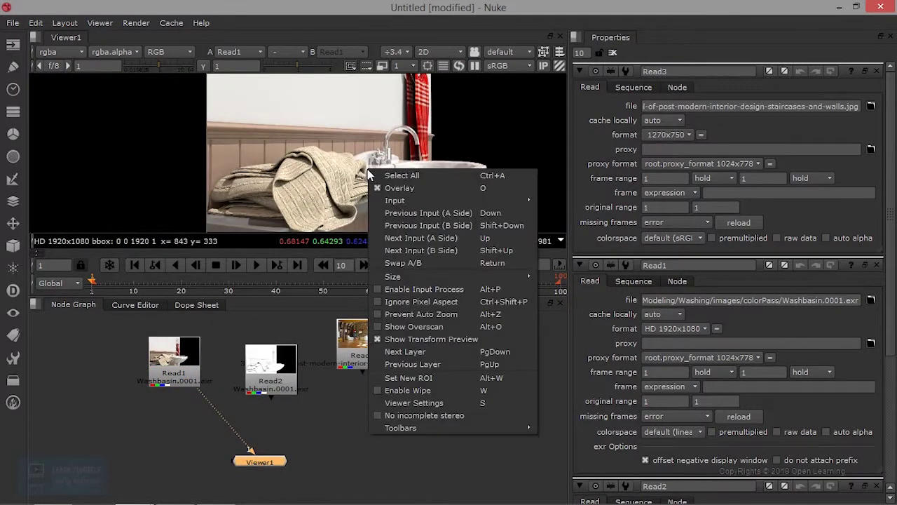
{"action": "middle_click_drag", "start_coordinate": [382, 140], "coordinate": [315, 158]}
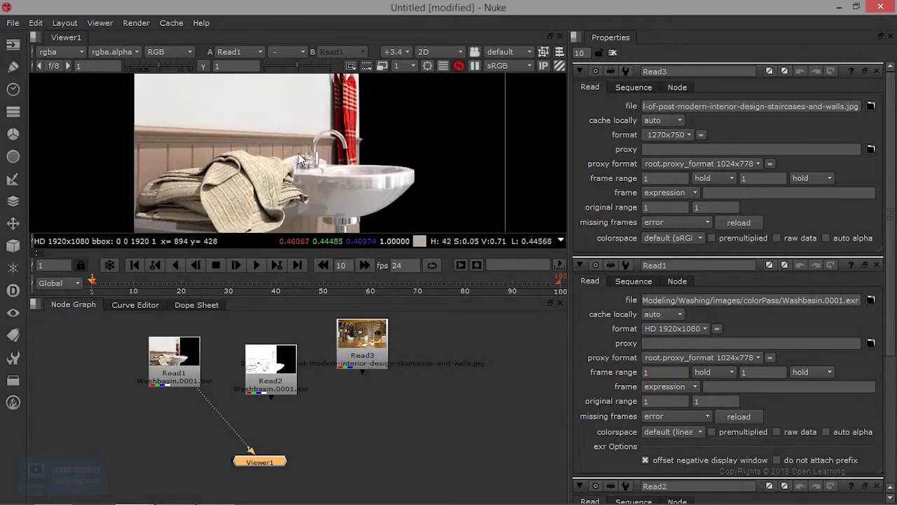
{"action": "scroll", "coordinate": [317, 164], "scroll_direction": "down", "scroll_amount": 2}
{"action": "scroll", "coordinate": [317, 163], "scroll_direction": "up", "scroll_amount": 1}
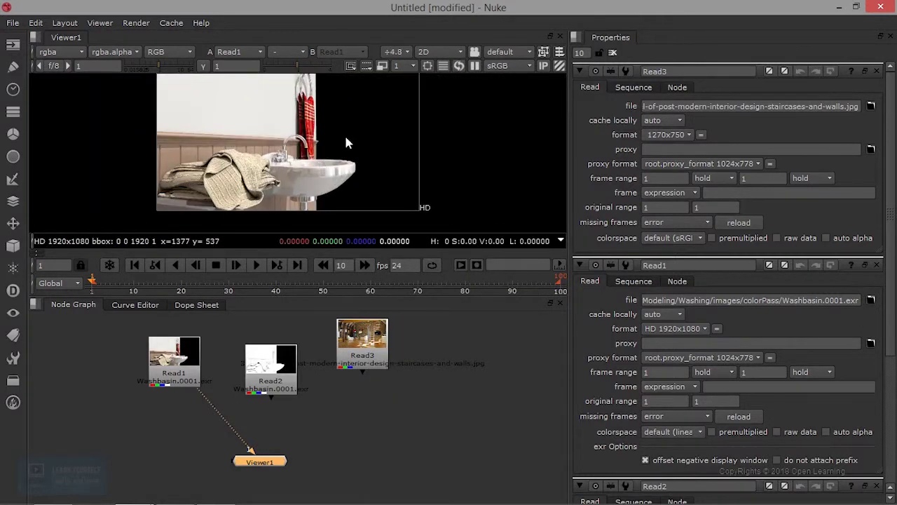
View the Read2 white shading pass in Viewer1 and examine the basin and towels
{"action": "left_click_drag", "start_coordinate": [261, 374], "coordinate": [262, 364]}
{"action": "key", "text": "1"}
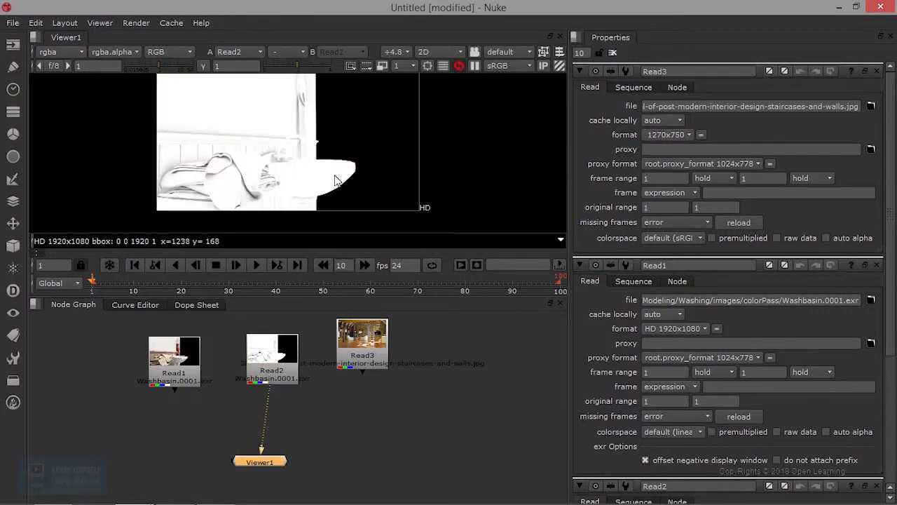
{"action": "scroll", "coordinate": [332, 193], "scroll_direction": "up", "scroll_amount": 3}
{"action": "scroll", "coordinate": [332, 193], "scroll_direction": "up", "scroll_amount": 1}
{"action": "scroll", "coordinate": [332, 193], "scroll_direction": "down", "scroll_amount": 2}
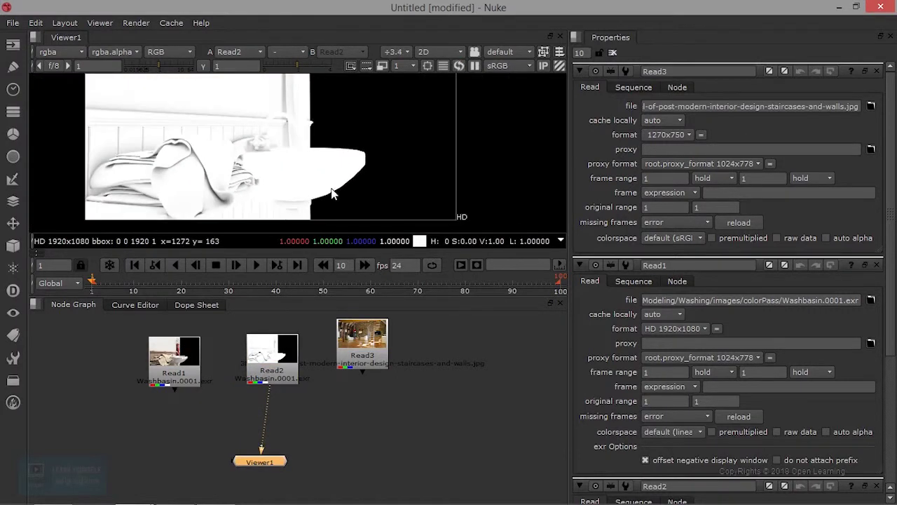
{"action": "scroll", "coordinate": [332, 194], "scroll_direction": "down", "scroll_amount": 1}
View the Read3 interior background image, and return Viewer1 to the Read1 colour pass
{"action": "left_click", "coordinate": [361, 353]}
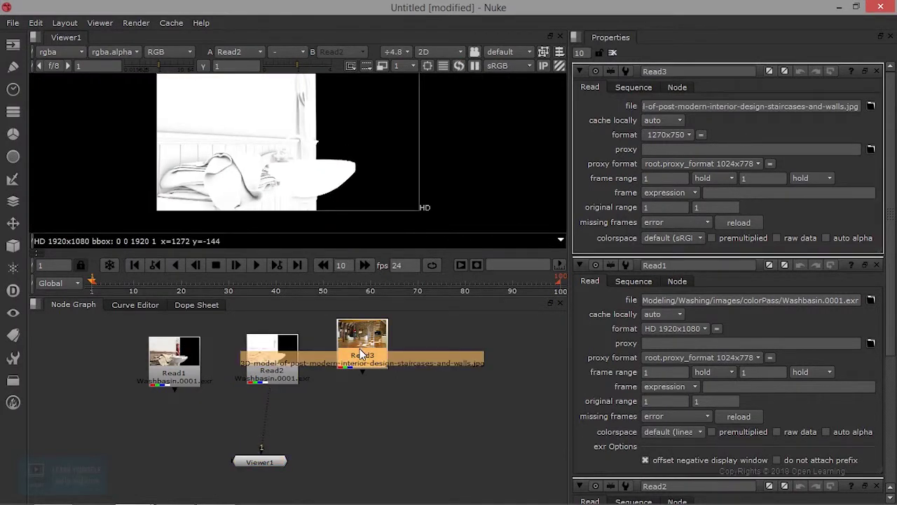
{"action": "key", "text": "1"}
{"action": "left_click_drag", "start_coordinate": [187, 373], "coordinate": [195, 379]}
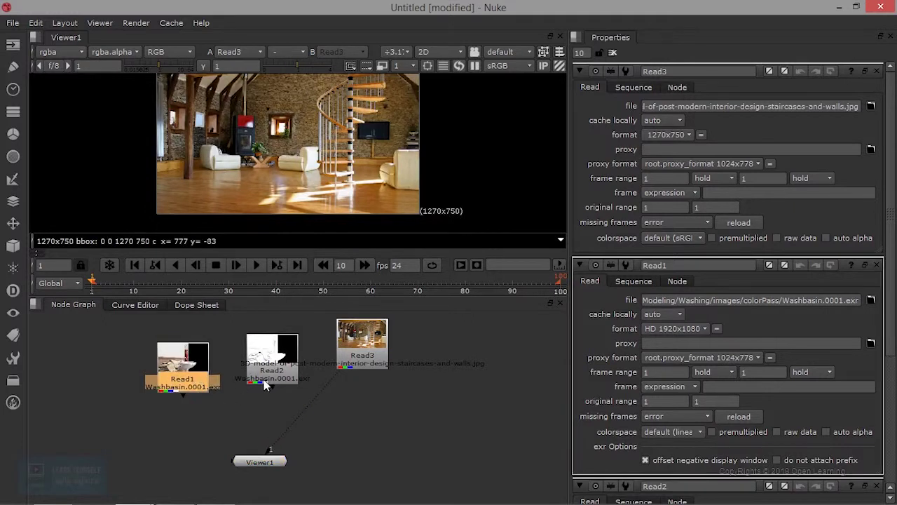
{"action": "key", "text": "1"}
{"action": "left_click", "coordinate": [195, 377]}
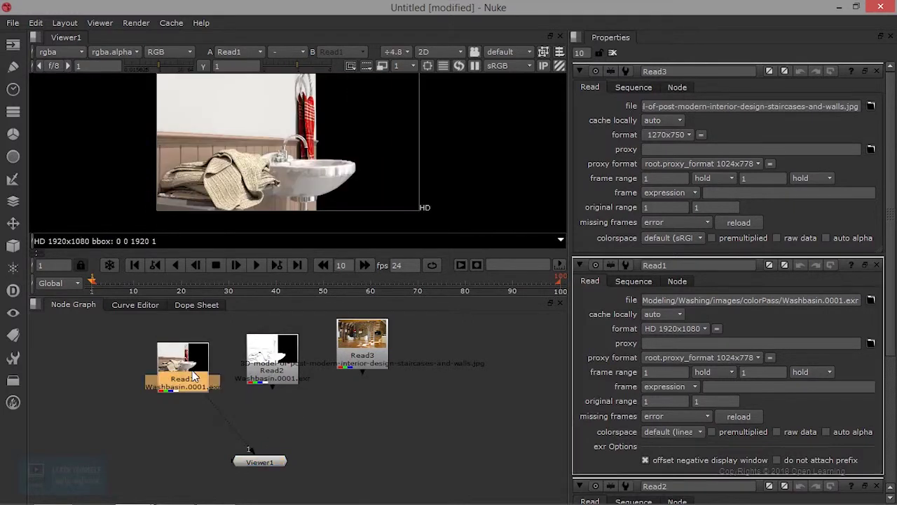
Add a Merge node with Read1 as input A and Read2 as input B, feeding Viewer1
{"action": "left_click_drag", "start_coordinate": [194, 364], "coordinate": [185, 363]}
{"action": "key", "text": "m"}
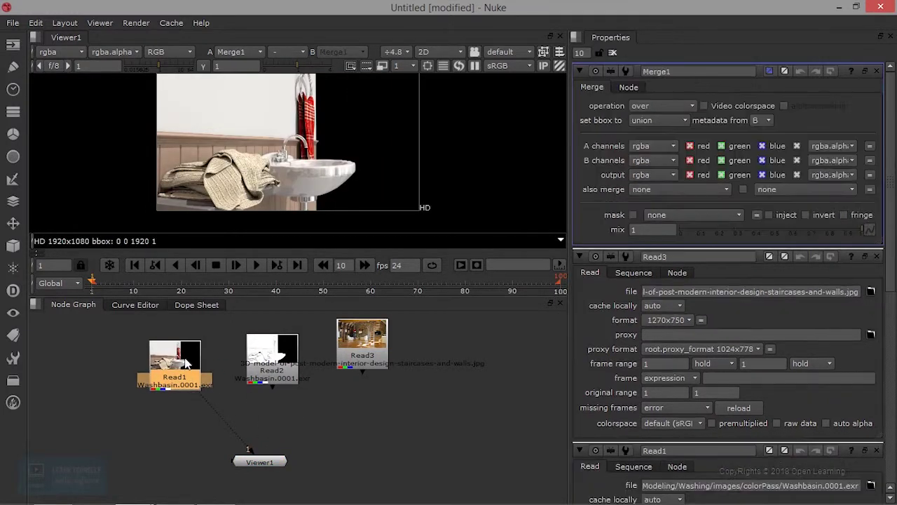
{"action": "mouse_move", "coordinate": [261, 368]}
{"action": "left_mouse_down"}
{"action": "mouse_move", "coordinate": [236, 433]}
{"action": "mouse_move", "coordinate": [233, 410]}
{"action": "mouse_move", "coordinate": [270, 378]}
{"action": "left_mouse_up"}
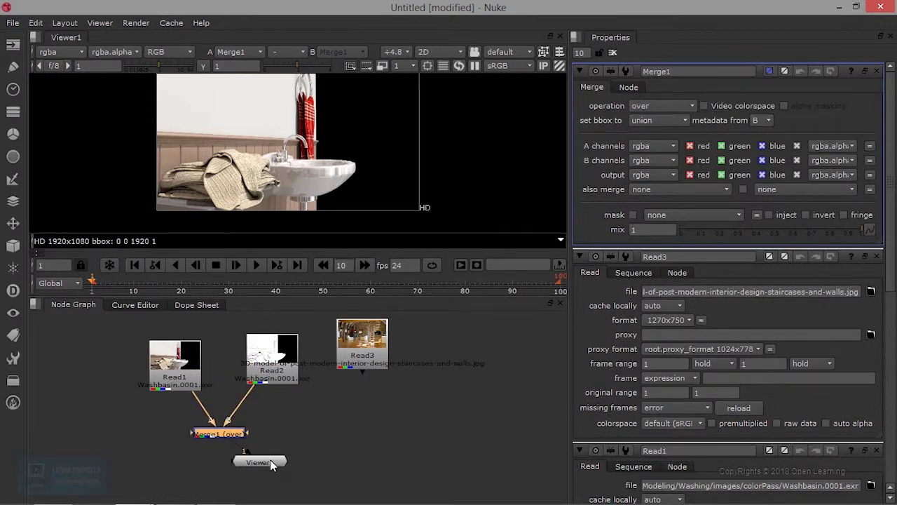
{"action": "left_click_drag", "start_coordinate": [272, 465], "coordinate": [271, 474]}
{"action": "mouse_move", "coordinate": [272, 363]}
{"action": "left_mouse_down"}
{"action": "mouse_move", "coordinate": [267, 376]}
{"action": "mouse_move", "coordinate": [273, 371]}
{"action": "left_mouse_up"}
Set the operation of the Merge1 node joining the two washbasin passes to multiply
{"action": "left_click", "coordinate": [224, 435]}
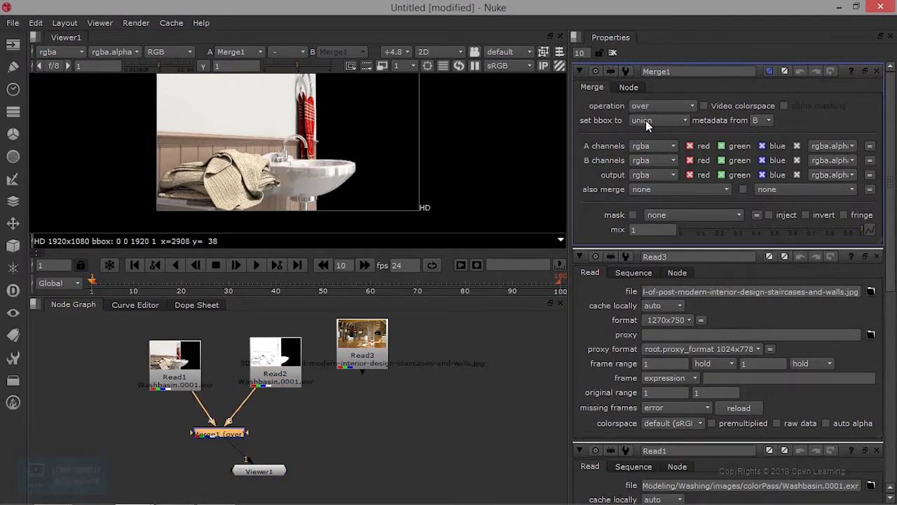
{"action": "left_click", "coordinate": [656, 105]}
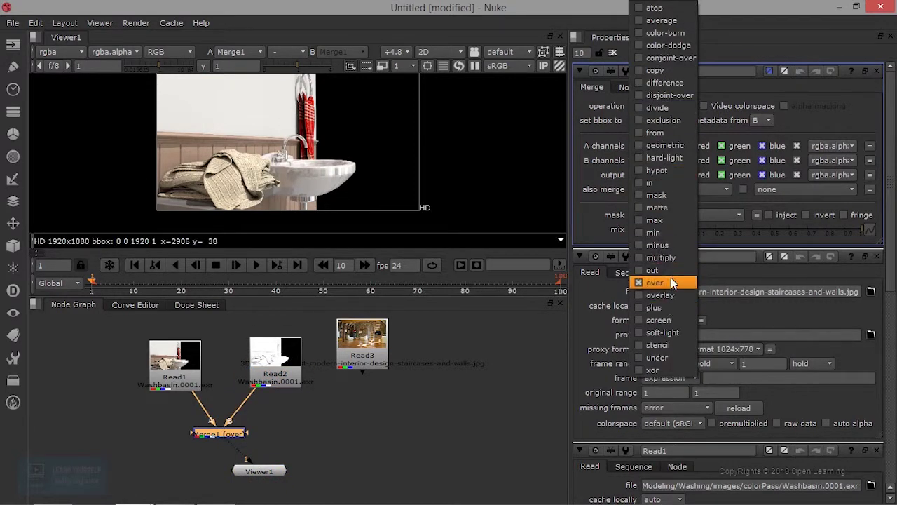
{"action": "left_click", "coordinate": [672, 257]}
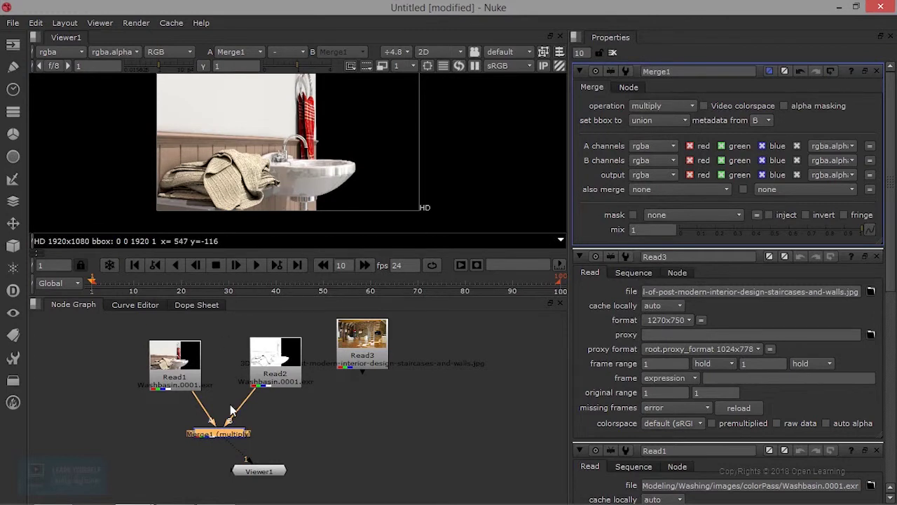
{"action": "left_click", "coordinate": [272, 373]}
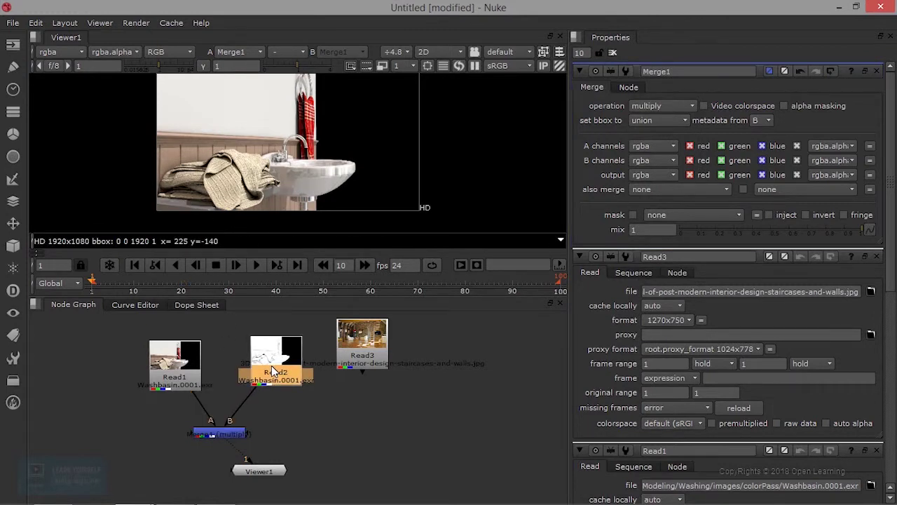
{"action": "left_click_drag", "start_coordinate": [273, 371], "coordinate": [272, 373]}
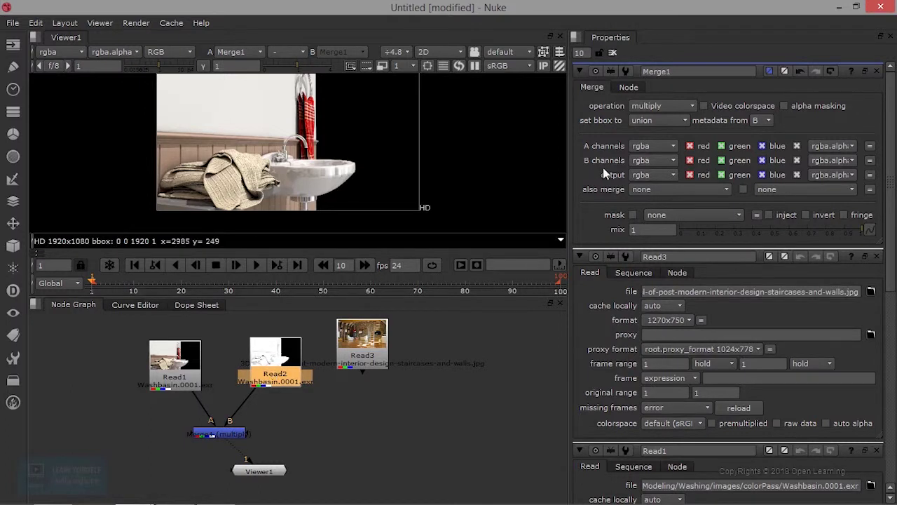
Compare the over and multiply operations of Merge1 on the towel folds, ending on multiply
{"action": "left_click", "coordinate": [239, 434]}
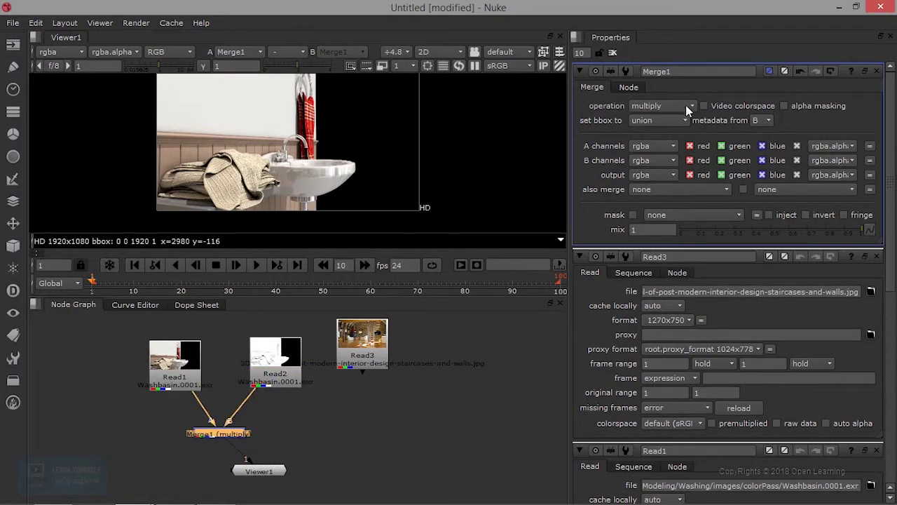
{"action": "left_click", "coordinate": [685, 105]}
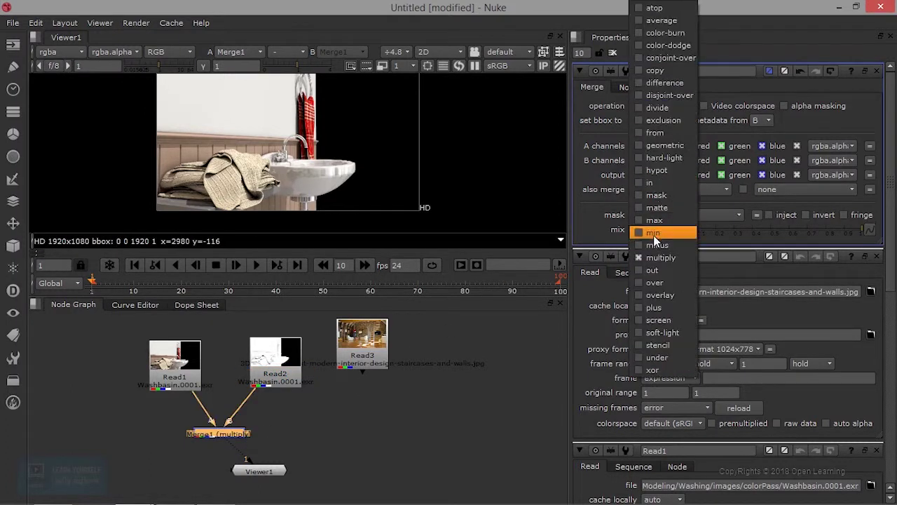
{"action": "left_click", "coordinate": [655, 283]}
{"action": "scroll", "coordinate": [194, 187], "scroll_direction": "up", "scroll_amount": 8}
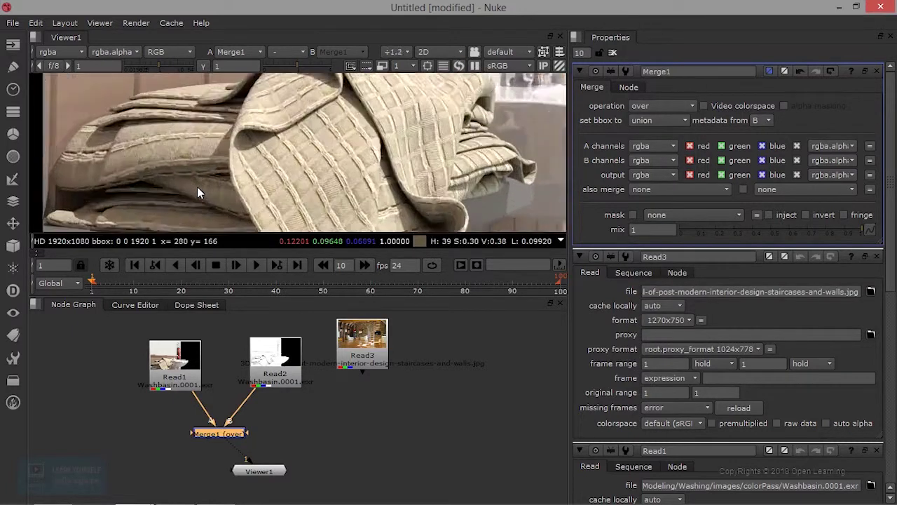
{"action": "middle_click_drag", "start_coordinate": [205, 190], "coordinate": [289, 223]}
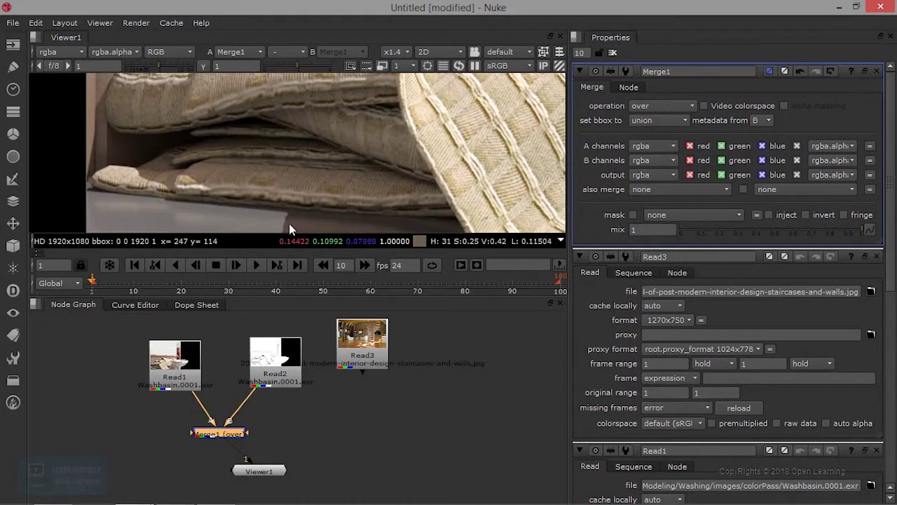
{"action": "left_click", "coordinate": [679, 105]}
{"action": "left_click", "coordinate": [658, 258]}
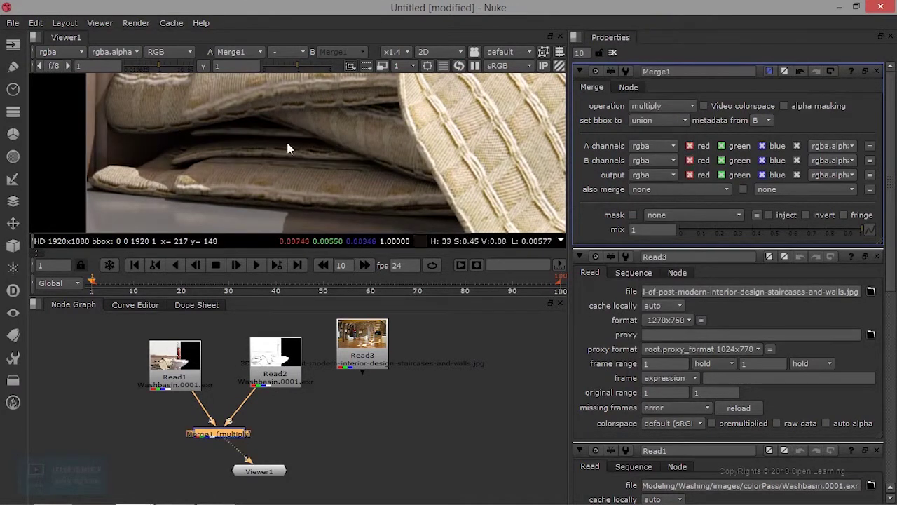
{"action": "scroll", "coordinate": [295, 180], "scroll_direction": "down", "scroll_amount": 4}
{"action": "scroll", "coordinate": [421, 151], "scroll_direction": "down", "scroll_amount": 2}
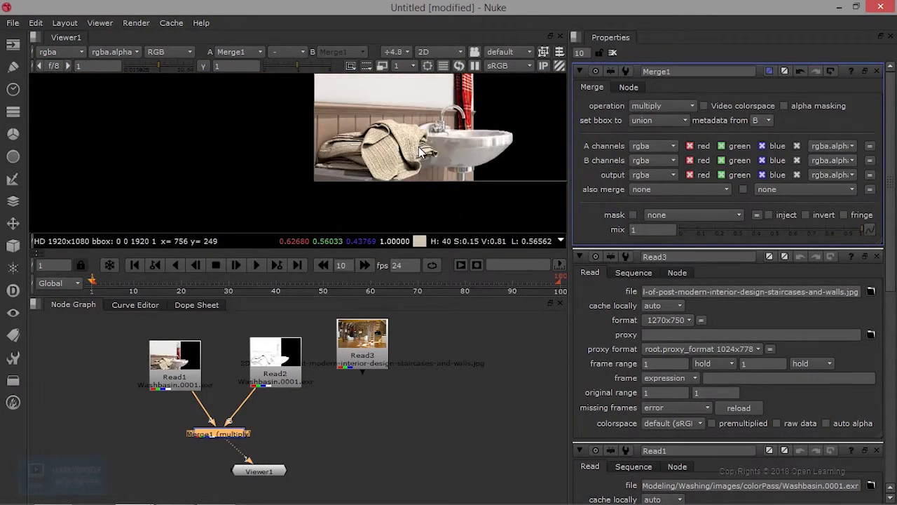
{"action": "middle_click_drag", "start_coordinate": [420, 150], "coordinate": [318, 174]}
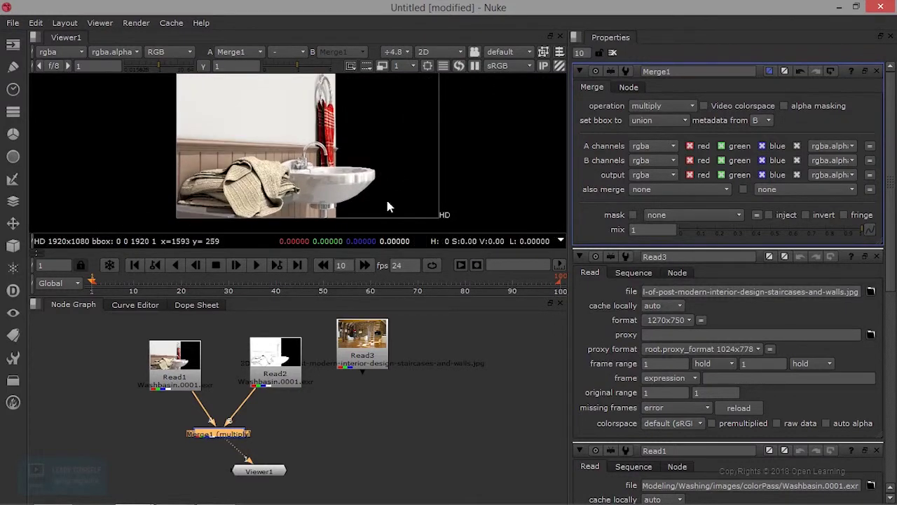
Add a second Merge node with Read3 as input A and Merge1 as input B, and view its result
{"action": "left_click_drag", "start_coordinate": [371, 359], "coordinate": [382, 363]}
{"action": "left_click_drag", "start_coordinate": [266, 475], "coordinate": [322, 497]}
{"action": "left_click_drag", "start_coordinate": [371, 354], "coordinate": [379, 415]}
{"action": "key", "text": "m"}
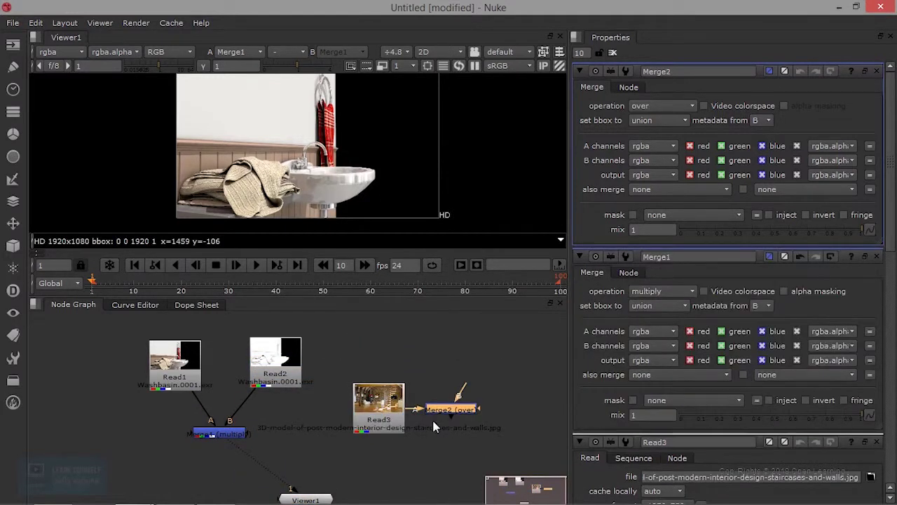
{"action": "left_click_drag", "start_coordinate": [452, 415], "coordinate": [309, 463]}
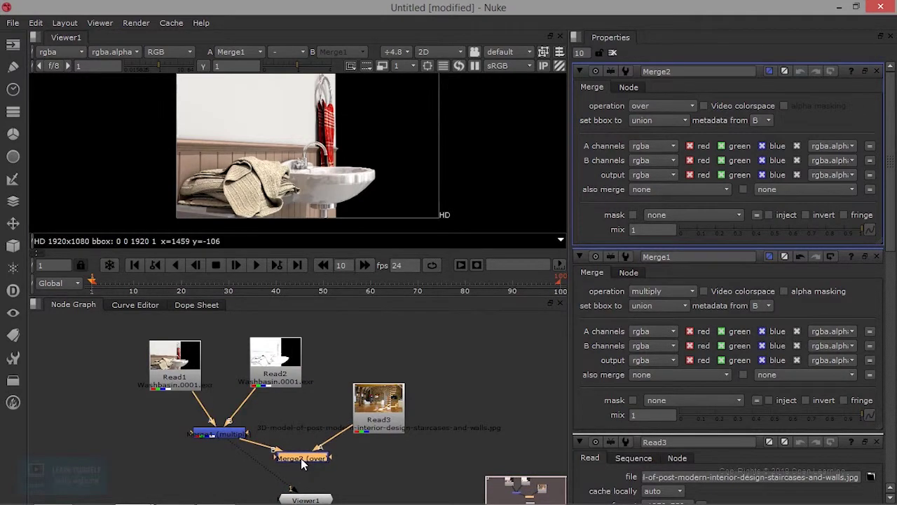
{"action": "key", "text": "1"}
{"action": "scroll", "coordinate": [443, 174], "scroll_direction": "down", "scroll_amount": 2}
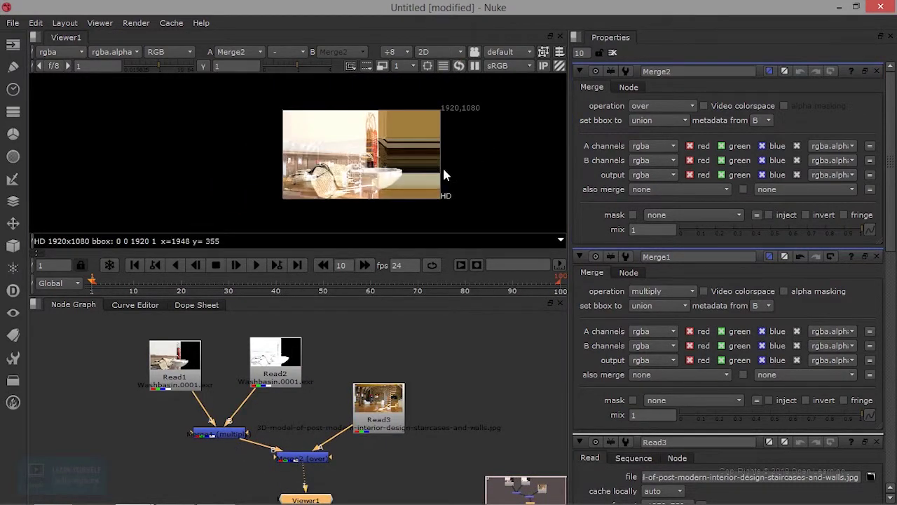
Insert a Transform node between the Read3 background and Merge2, moving Read3 higher to make room
{"action": "left_click_drag", "start_coordinate": [377, 424], "coordinate": [396, 345]}
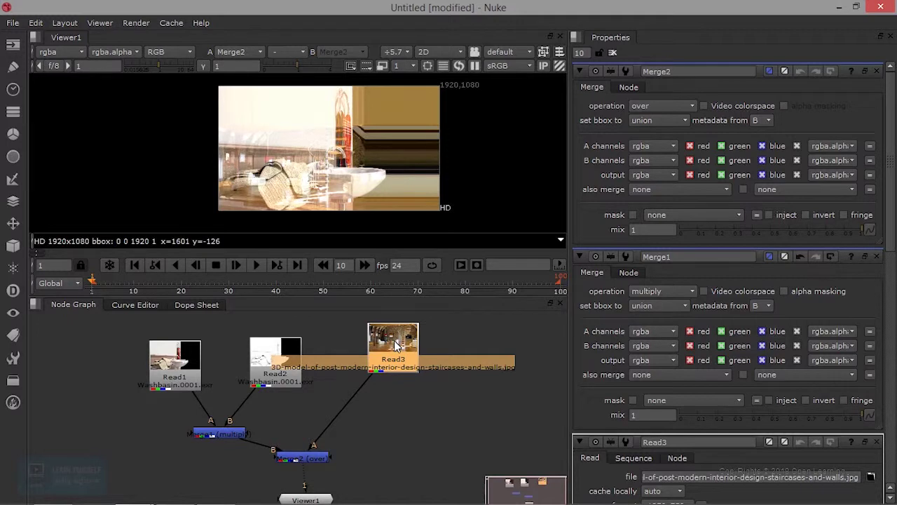
{"action": "key", "text": "t"}
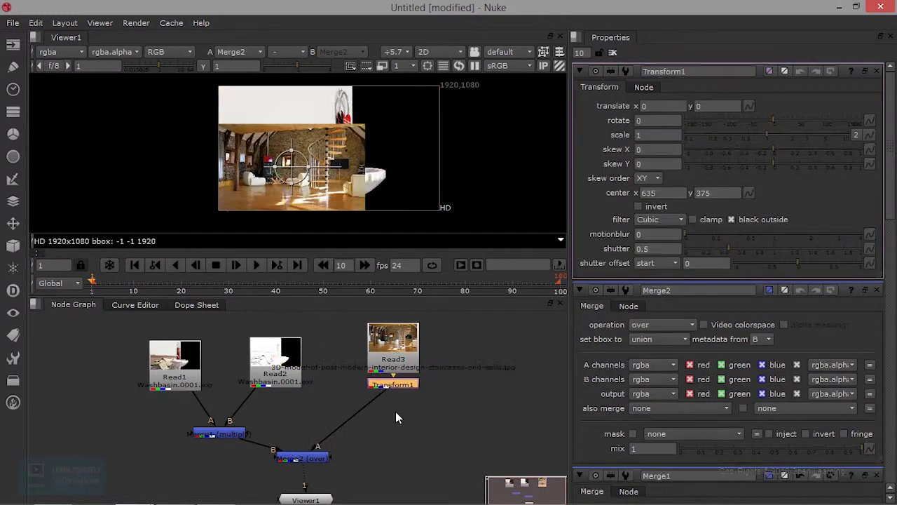
{"action": "left_click_drag", "start_coordinate": [404, 393], "coordinate": [378, 406]}
Scale the background to 2.9 with Transform1 and translate it to about x -320, y 725
{"action": "left_click_drag", "start_coordinate": [299, 170], "coordinate": [288, 126]}
{"action": "left_click_drag", "start_coordinate": [768, 138], "coordinate": [804, 142]}
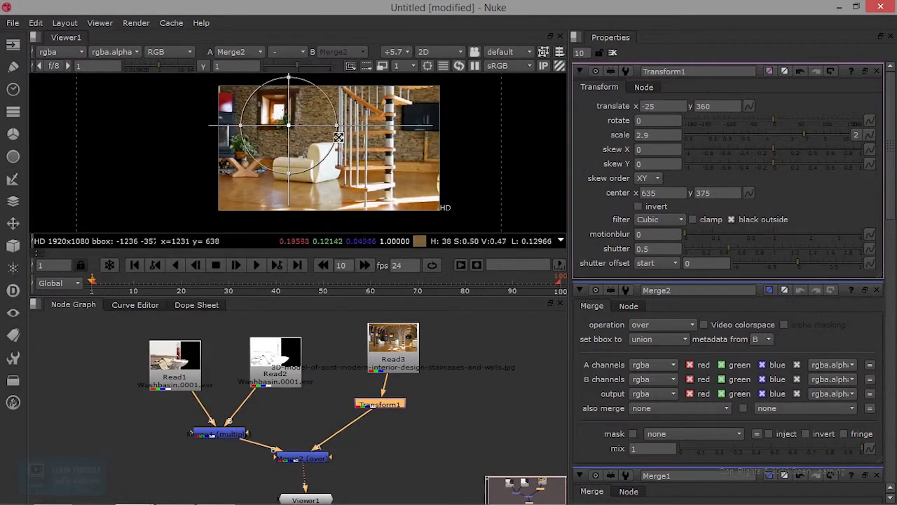
{"action": "left_click_drag", "start_coordinate": [290, 116], "coordinate": [268, 101]}
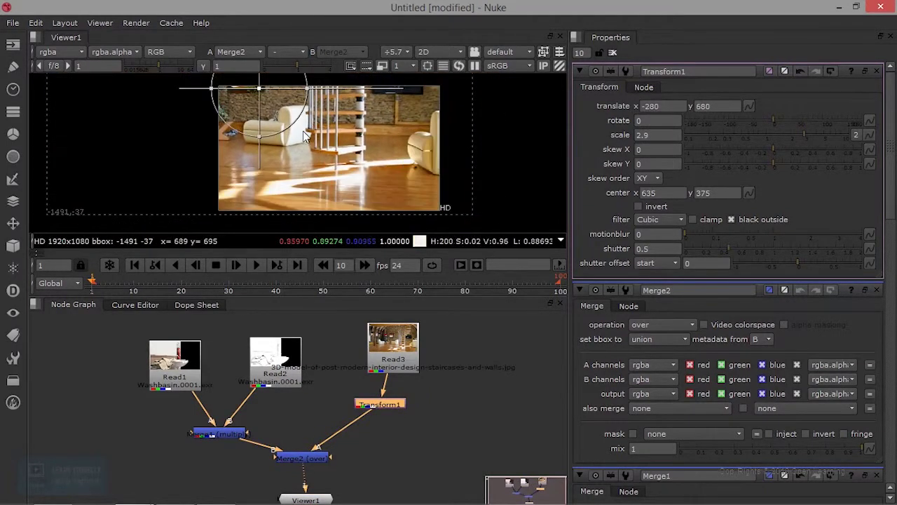
Swap the A and B inputs of Merge2 so the washbasin composite lies over the transformed background
{"action": "left_click", "coordinate": [314, 460]}
{"action": "left_click", "coordinate": [305, 500]}
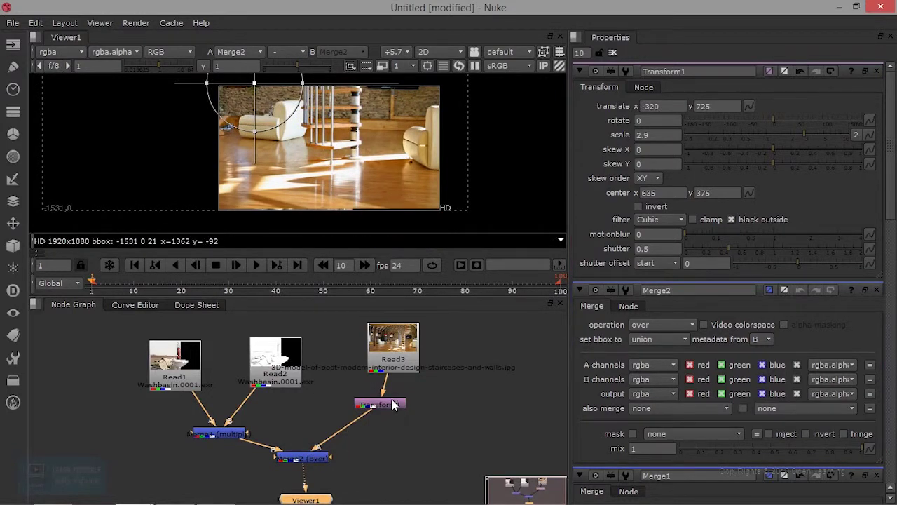
{"action": "left_click_drag", "start_coordinate": [393, 405], "coordinate": [381, 397]}
{"action": "left_click_drag", "start_coordinate": [313, 460], "coordinate": [304, 464]}
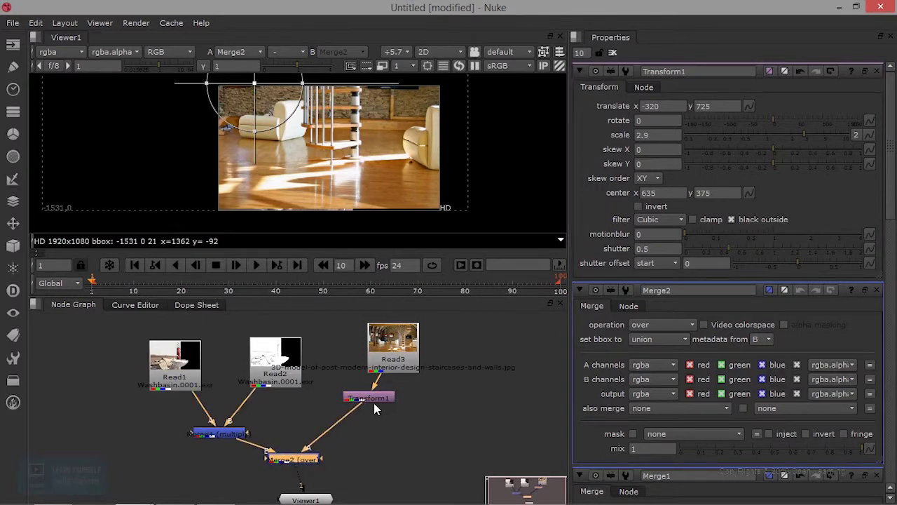
{"action": "left_click_drag", "start_coordinate": [288, 465], "coordinate": [312, 467]}
{"action": "double_click", "coordinate": [320, 464]}
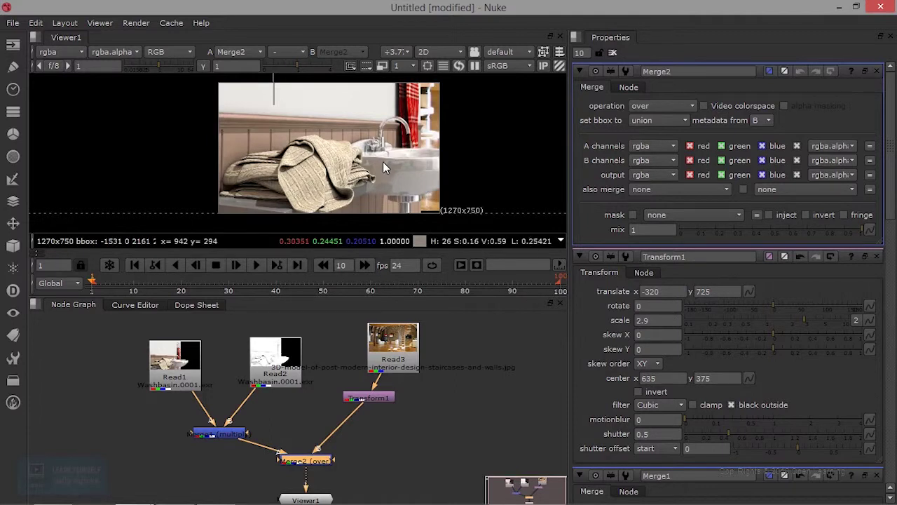
Reposition the background with Transform1 to about x 280, y 125
{"action": "scroll", "coordinate": [382, 161], "scroll_direction": "down", "scroll_amount": 5}
{"action": "left_click_drag", "start_coordinate": [352, 116], "coordinate": [396, 161]}
{"action": "scroll", "coordinate": [410, 199], "scroll_direction": "up", "scroll_amount": 3}
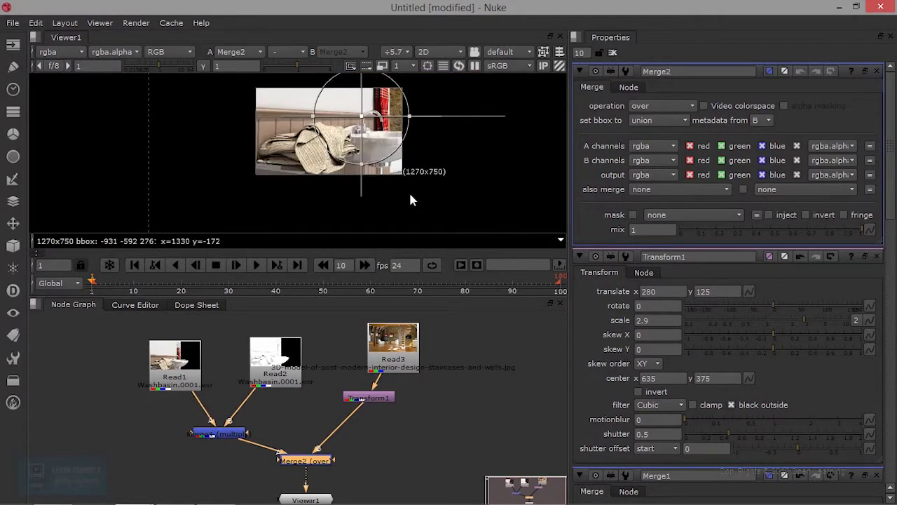
{"action": "scroll", "coordinate": [411, 200], "scroll_direction": "up", "scroll_amount": 2}
Shift the Read2 node slightly upward and move the Viewer1 node closer to Merge2 in the node graph
{"action": "left_click_drag", "start_coordinate": [280, 368], "coordinate": [275, 359]}
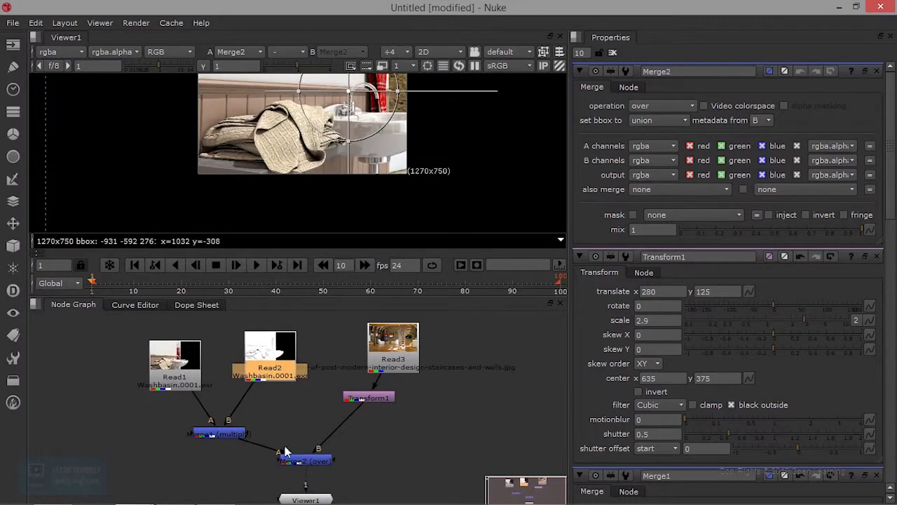
{"action": "scroll", "coordinate": [311, 474], "scroll_direction": "down", "scroll_amount": 2}
{"action": "left_click_drag", "start_coordinate": [312, 498], "coordinate": [303, 492]}
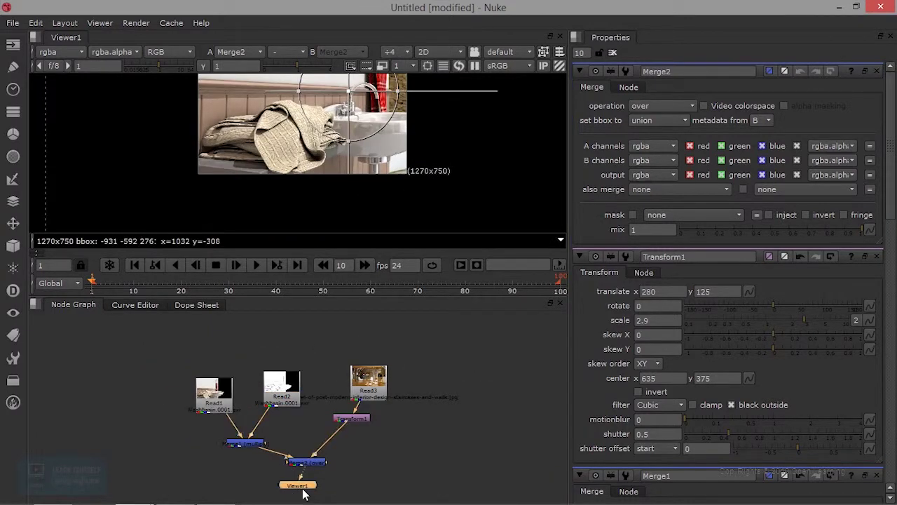
{"action": "scroll", "coordinate": [324, 110], "scroll_direction": "down", "scroll_amount": 3}
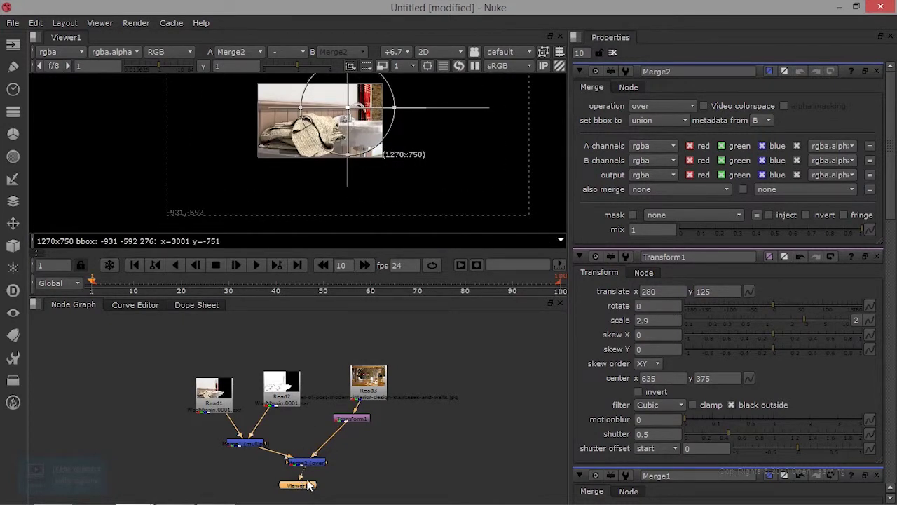
Set the project's full size format to HD 1920x1080 in the project settings
{"action": "left_click", "coordinate": [36, 24]}
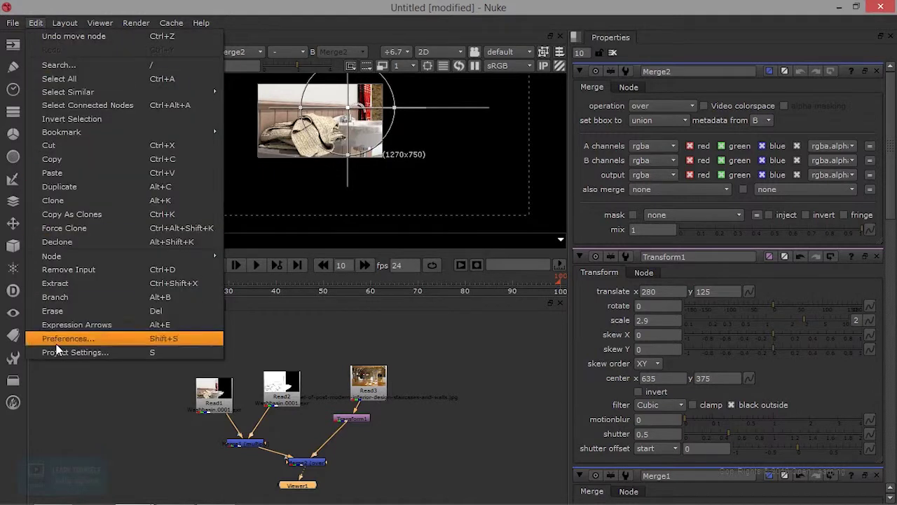
{"action": "left_click", "coordinate": [66, 353]}
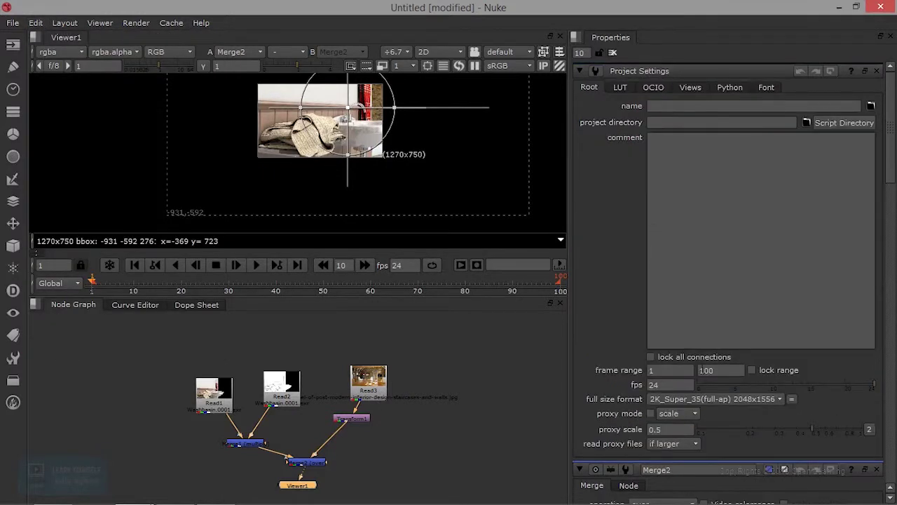
{"action": "left_click", "coordinate": [779, 400]}
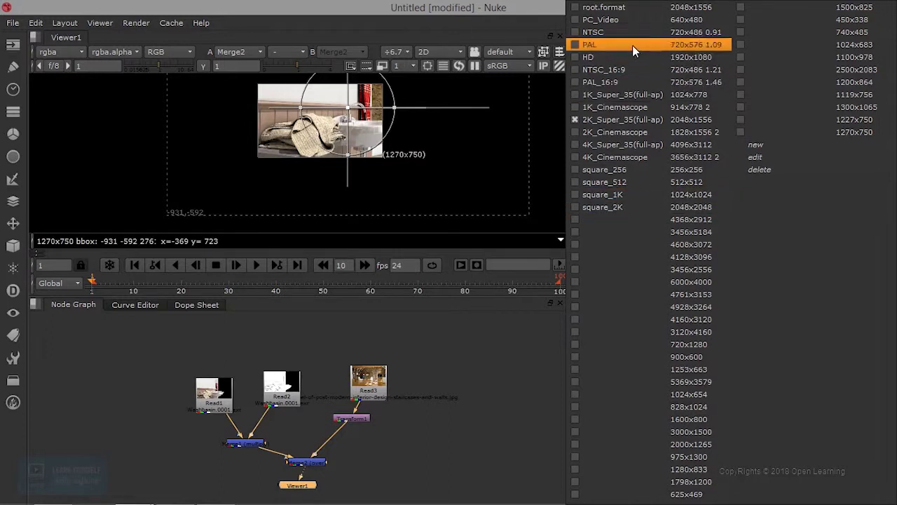
{"action": "left_click", "coordinate": [616, 56]}
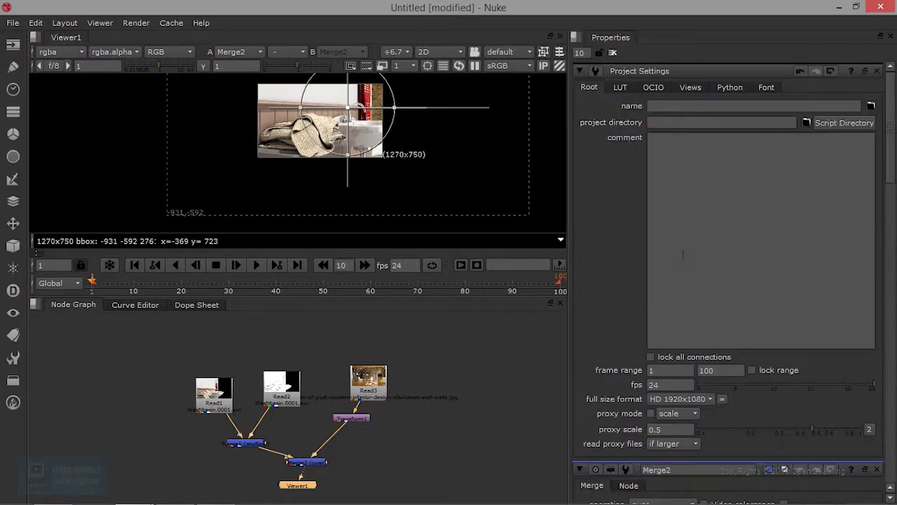
Move the Read1 and Read2 nodes higher above Merge1 to make room for further nodes
{"action": "scroll", "coordinate": [351, 401], "scroll_direction": "down", "scroll_amount": 2}
{"action": "scroll", "coordinate": [372, 178], "scroll_direction": "down", "scroll_amount": 1}
{"action": "scroll", "coordinate": [372, 178], "scroll_direction": "down", "scroll_amount": 1}
{"action": "scroll", "coordinate": [372, 180], "scroll_direction": "up", "scroll_amount": 3}
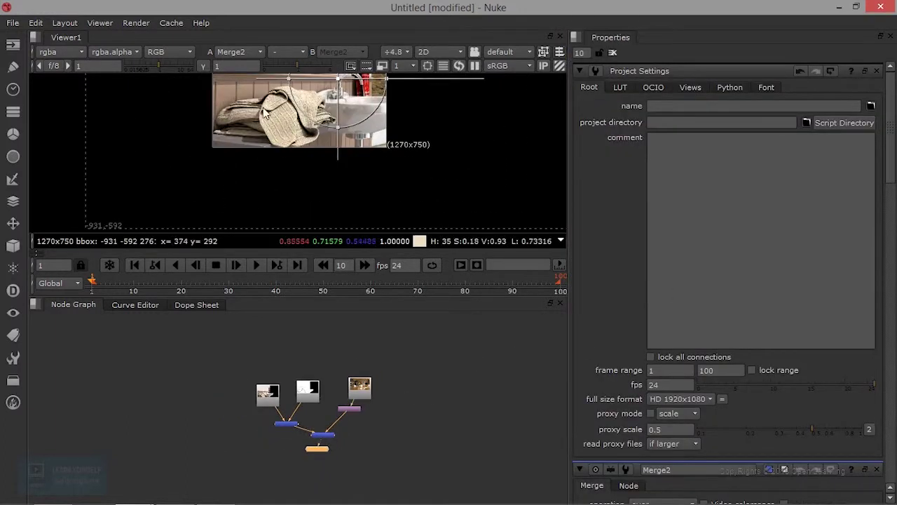
{"action": "left_click", "coordinate": [275, 398]}
{"action": "scroll", "coordinate": [284, 393], "scroll_direction": "up", "scroll_amount": 3}
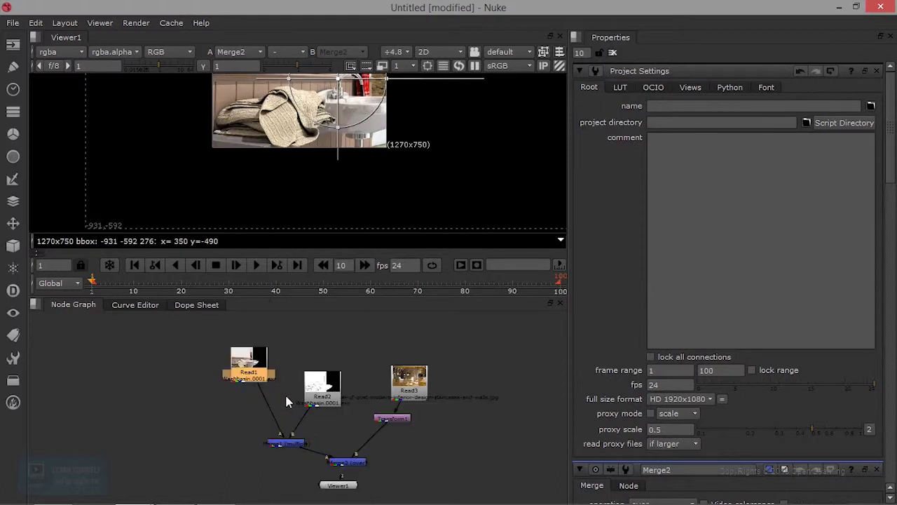
{"action": "left_click_drag", "start_coordinate": [323, 401], "coordinate": [328, 369]}
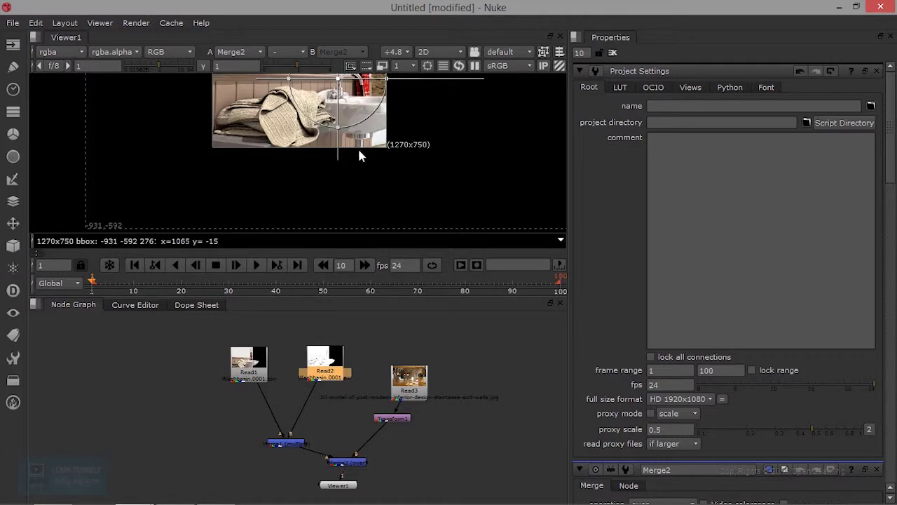
{"action": "left_click_drag", "start_coordinate": [251, 367], "coordinate": [253, 359]}
Try scaling the Read1 pass to 0.78 with a new Transform node placed after it
{"action": "key", "text": "t"}
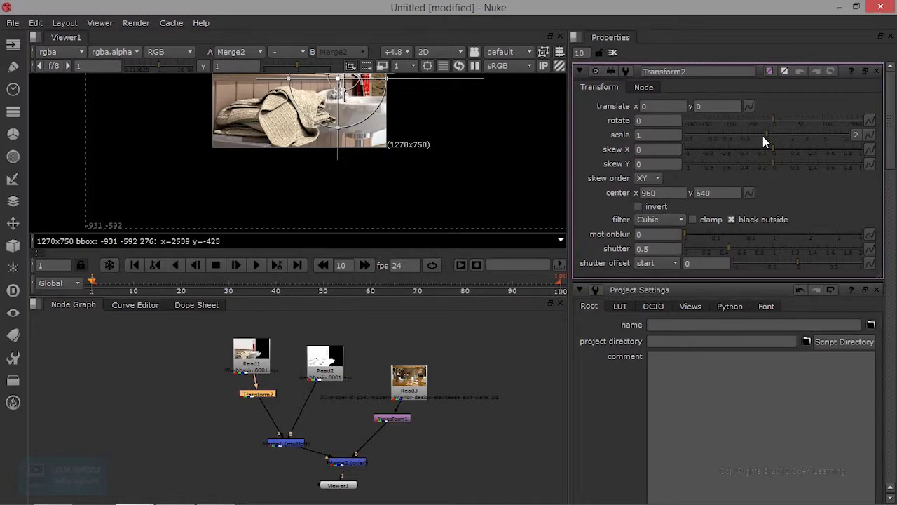
{"action": "left_click_drag", "start_coordinate": [766, 136], "coordinate": [758, 135]}
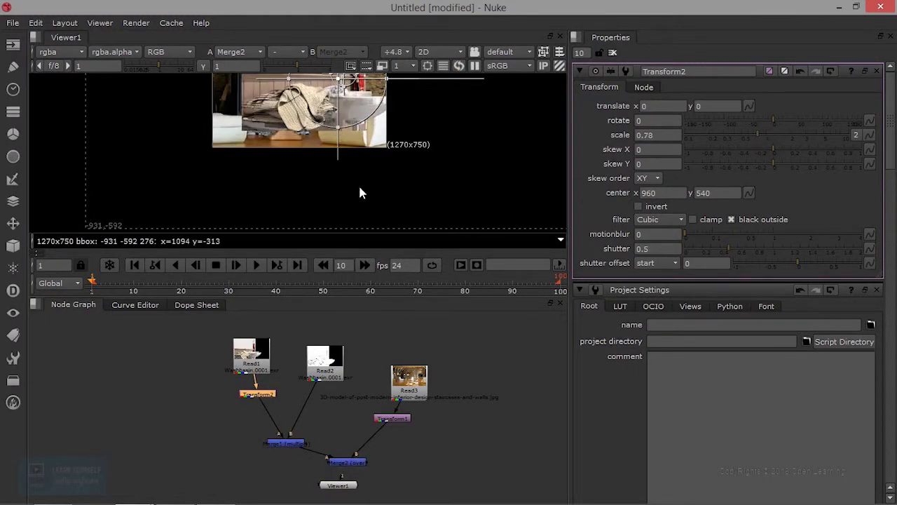
{"action": "key", "text": "ctrl+z"}
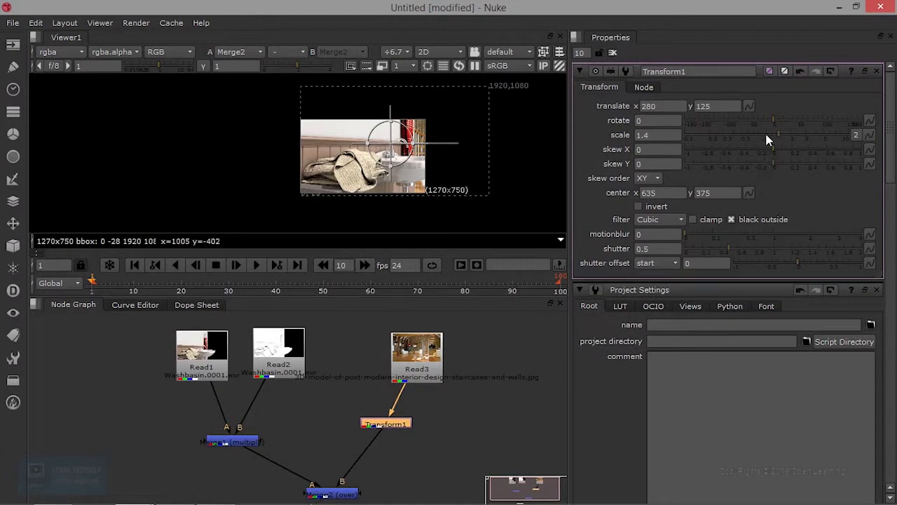
Scale the background to 0.56 with Transform1, and insert a Transform node directly after Read2
{"action": "left_click_drag", "start_coordinate": [768, 141], "coordinate": [747, 148]}
{"action": "left_click_drag", "start_coordinate": [276, 370], "coordinate": [275, 361]}
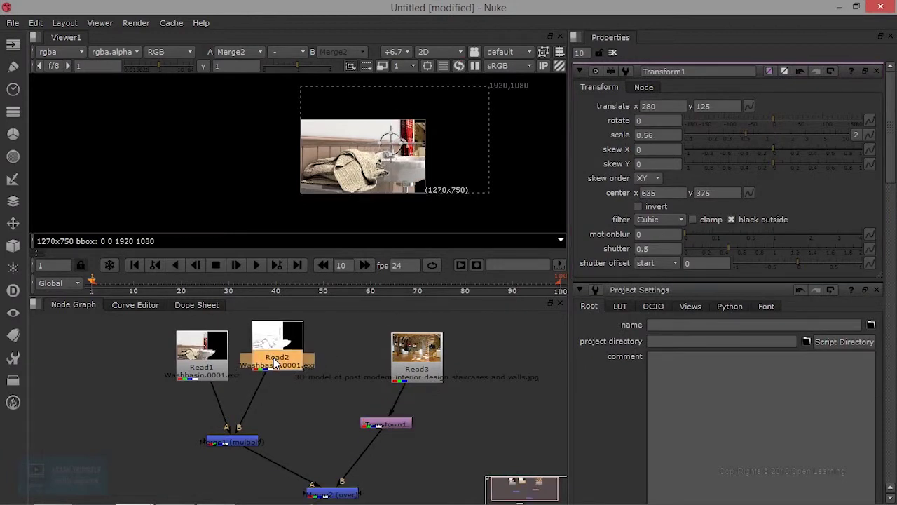
{"action": "key", "text": "t"}
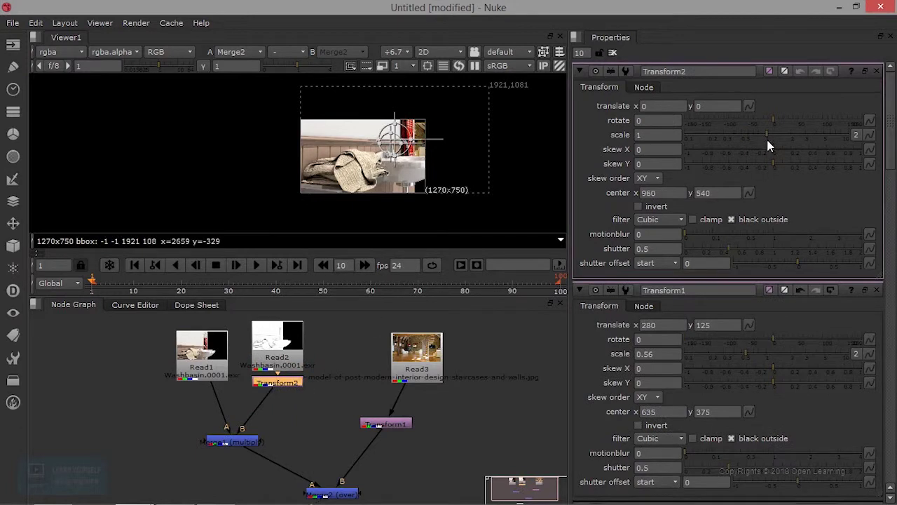
Scale the Read2 pass to 0.56 with Transform2, and move the background with Transform1 to about x -720, y 108
{"action": "left_click_drag", "start_coordinate": [766, 138], "coordinate": [754, 139]}
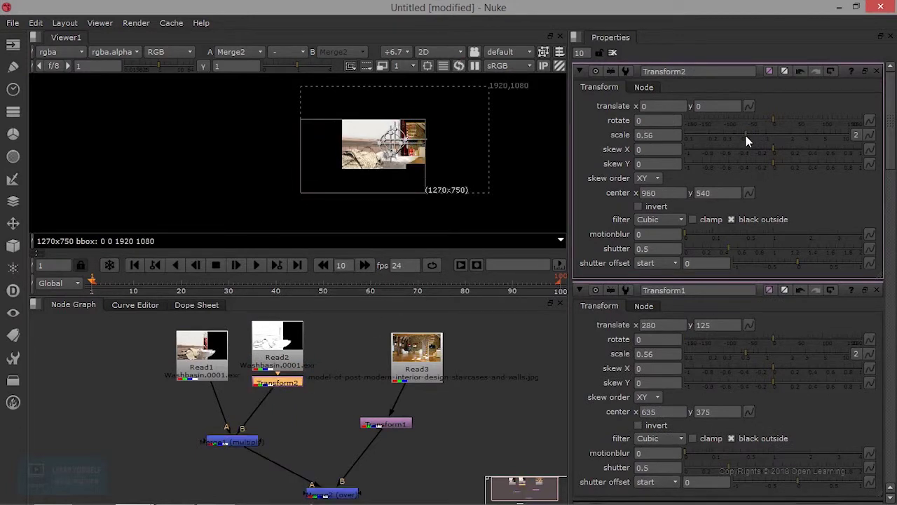
{"action": "scroll", "coordinate": [468, 185], "scroll_direction": "up", "scroll_amount": 2}
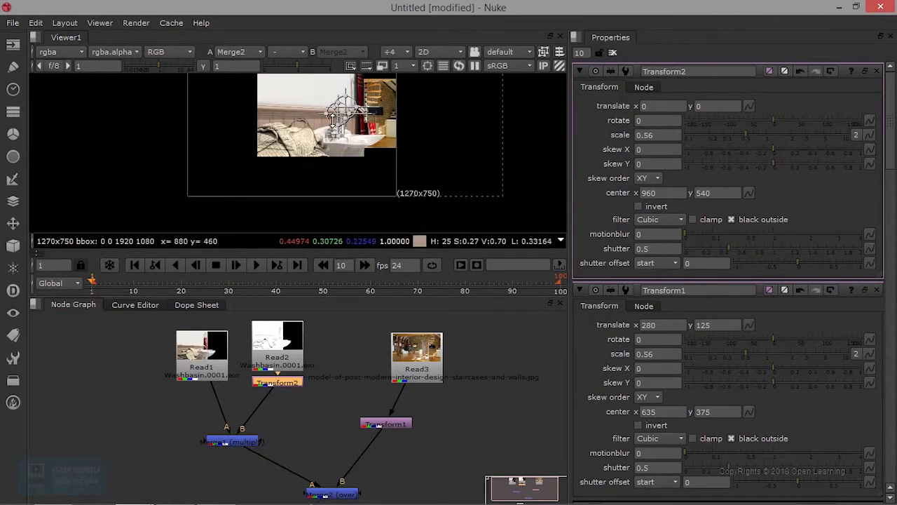
{"action": "left_click_drag", "start_coordinate": [339, 112], "coordinate": [173, 115]}
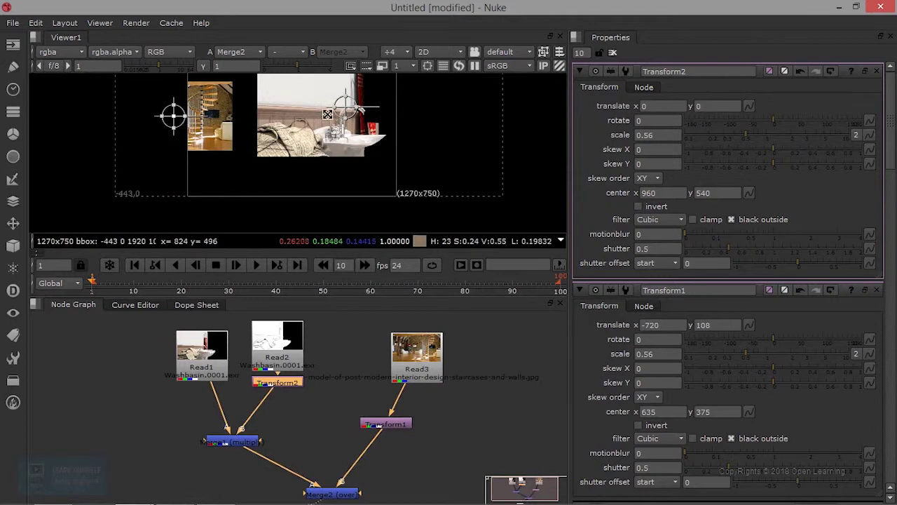
Adjust Transform2 so the Read2 pass is scaled to 0.7 and translated to about x -292, y -158
{"action": "left_click_drag", "start_coordinate": [349, 106], "coordinate": [295, 125]}
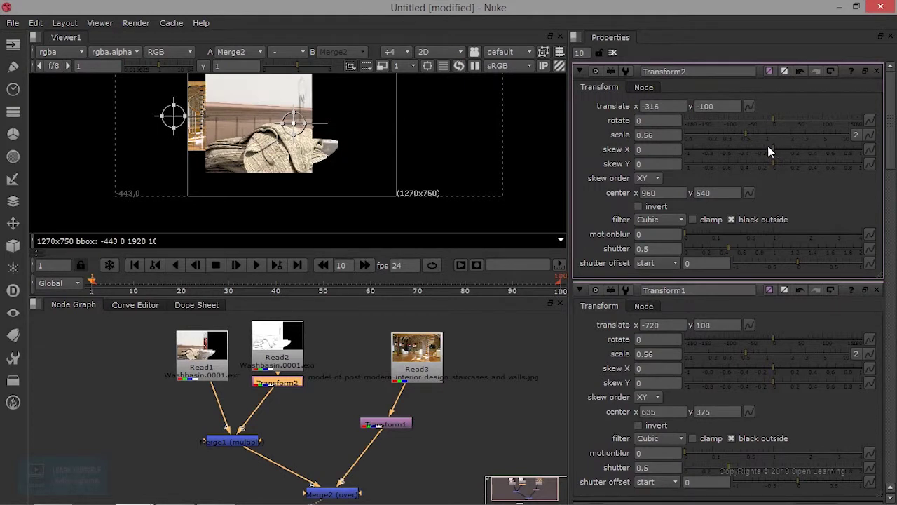
{"action": "scroll", "coordinate": [449, 192], "scroll_direction": "down", "scroll_amount": 1}
{"action": "left_click_drag", "start_coordinate": [317, 131], "coordinate": [305, 129]}
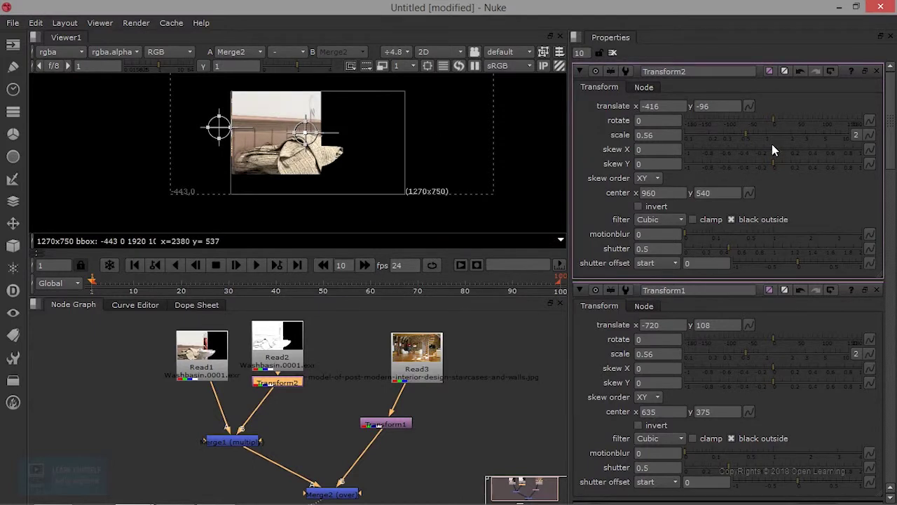
{"action": "left_click_drag", "start_coordinate": [745, 138], "coordinate": [763, 138]}
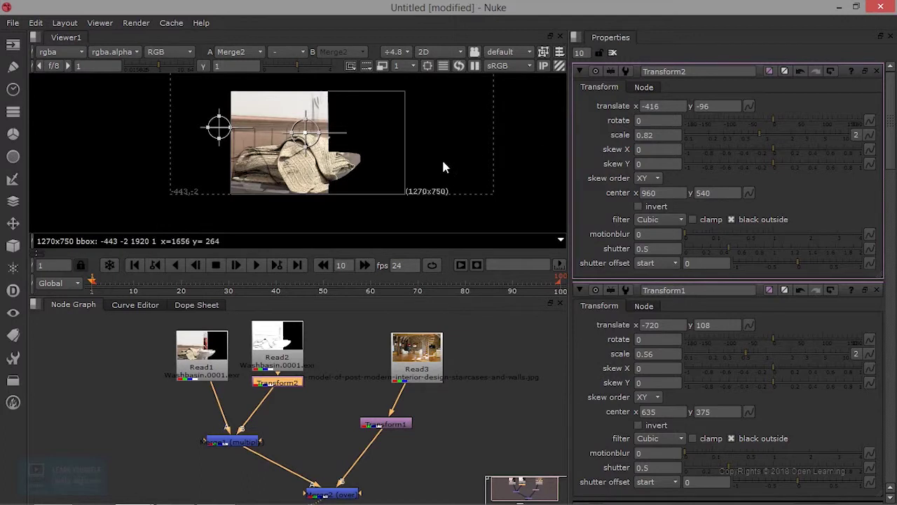
{"action": "left_click_drag", "start_coordinate": [308, 135], "coordinate": [344, 139]}
{"action": "left_click_drag", "start_coordinate": [760, 134], "coordinate": [755, 136]}
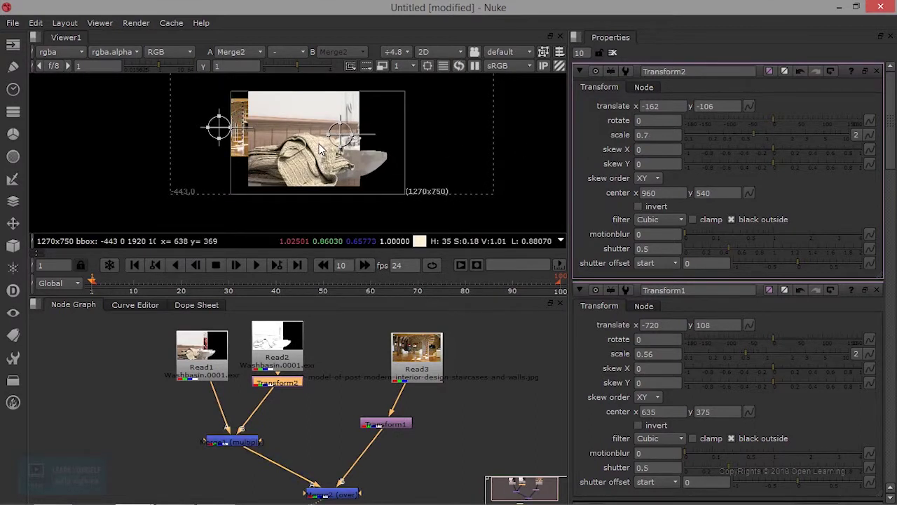
{"action": "left_click_drag", "start_coordinate": [343, 136], "coordinate": [325, 141]}
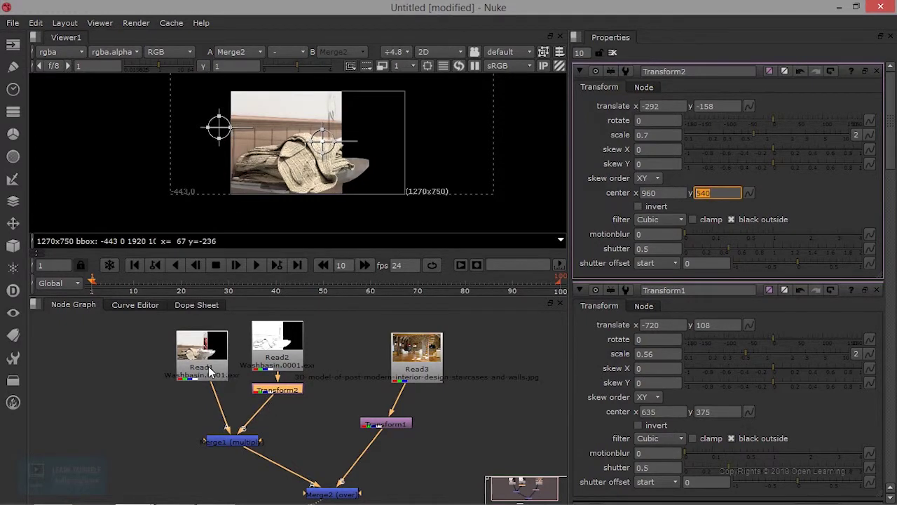
Insert a Transform node between Read1 and Merge1
{"action": "left_click", "coordinate": [207, 357]}
{"action": "key", "text": "t"}
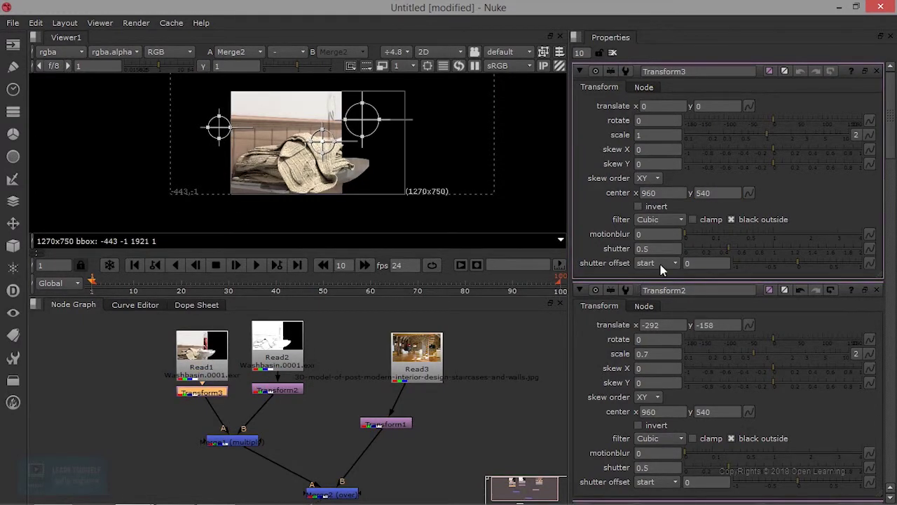
{"action": "double_click", "coordinate": [646, 193]}
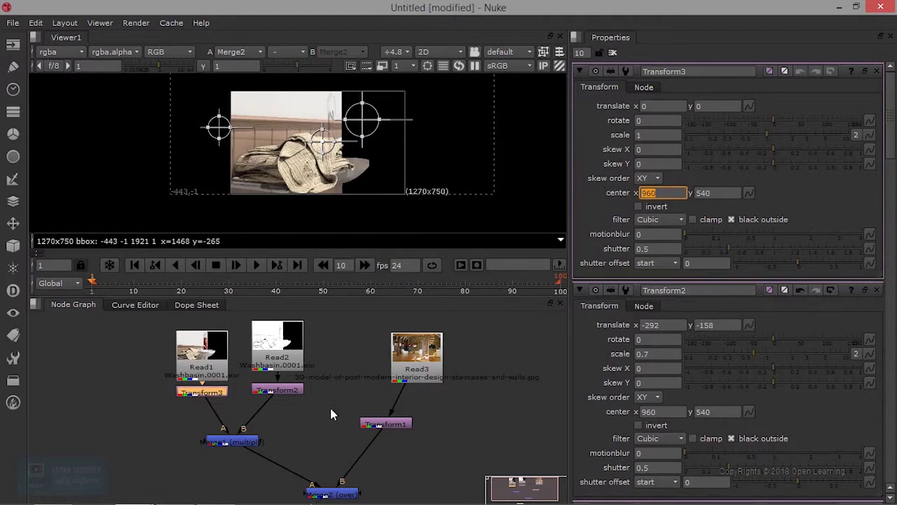
Check the scale of Transform2 and set the scale of Read1's Transform3 to the same 0.7
{"action": "left_click", "coordinate": [297, 354]}
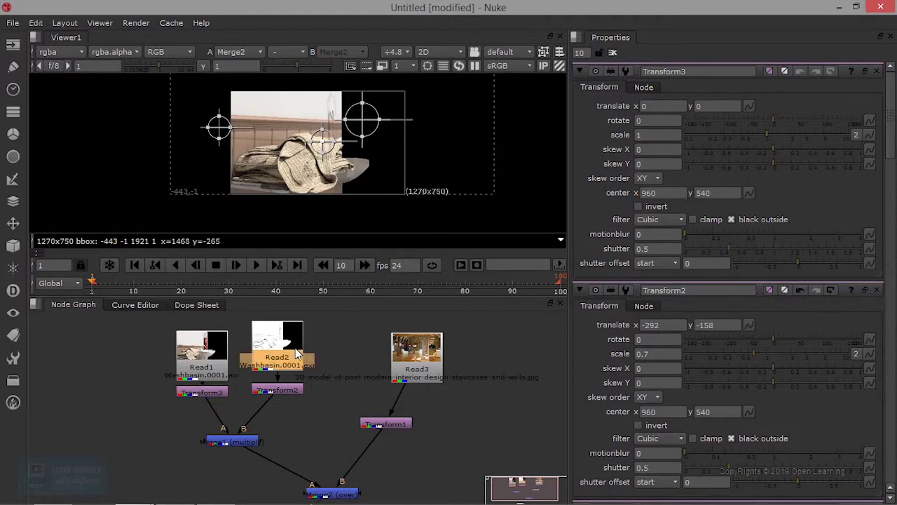
{"action": "left_click", "coordinate": [282, 391]}
{"action": "left_click", "coordinate": [662, 135]}
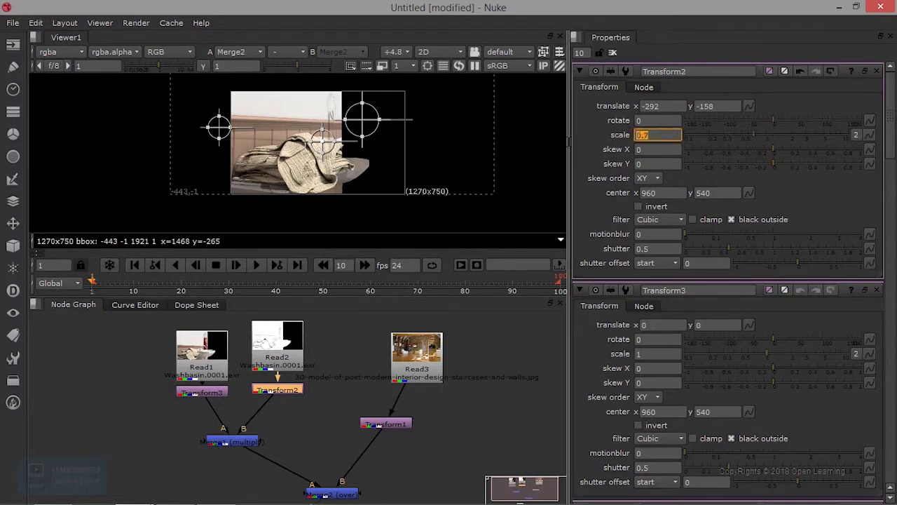
{"action": "left_click", "coordinate": [221, 395]}
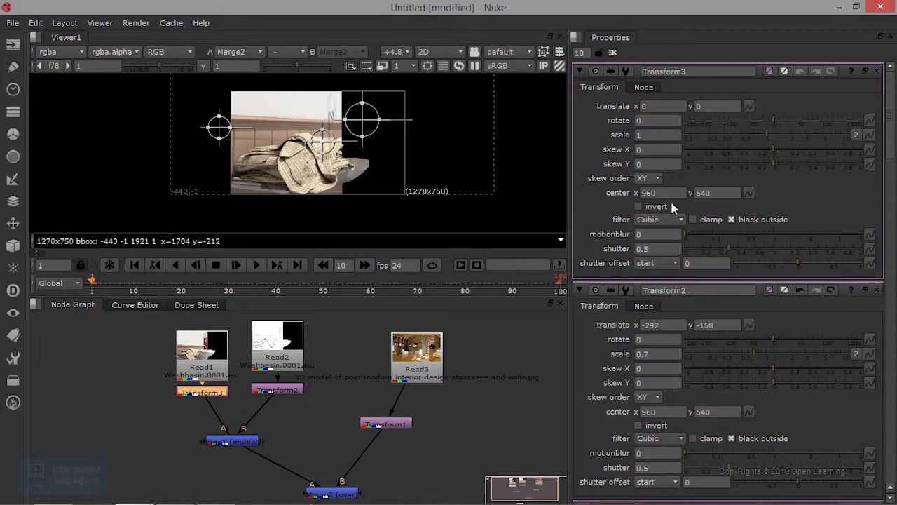
{"action": "left_click", "coordinate": [659, 134]}
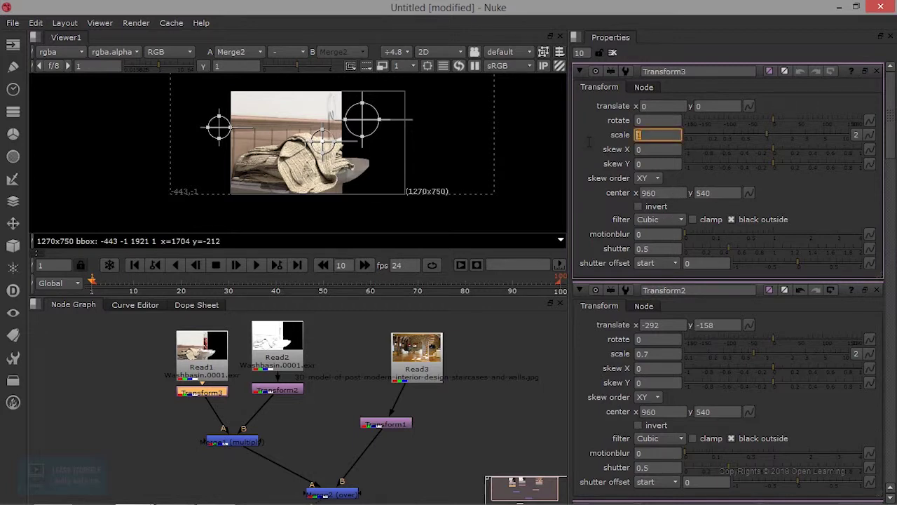
{"action": "type", "text": "0.7"}
{"action": "key", "text": "Return"}
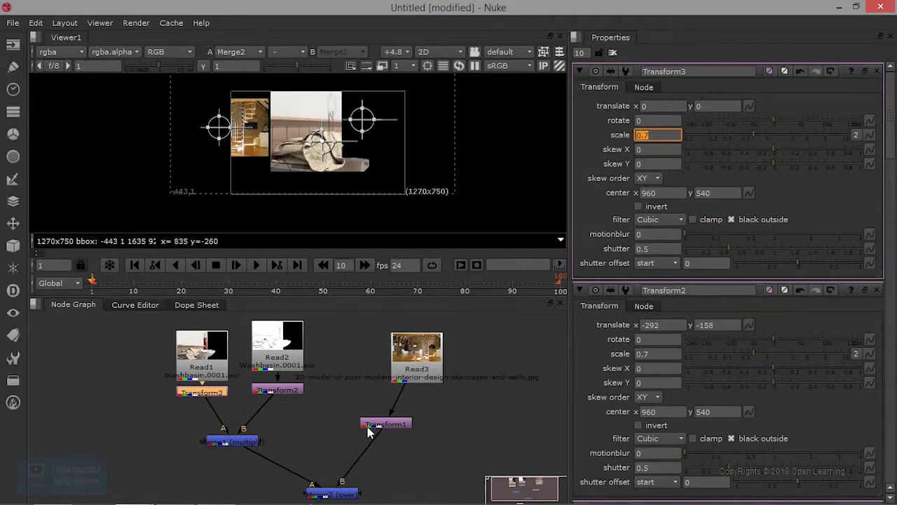
Set Transform3's translate x to -292 to match the horizontal position of Transform2
{"action": "double_click", "coordinate": [292, 391]}
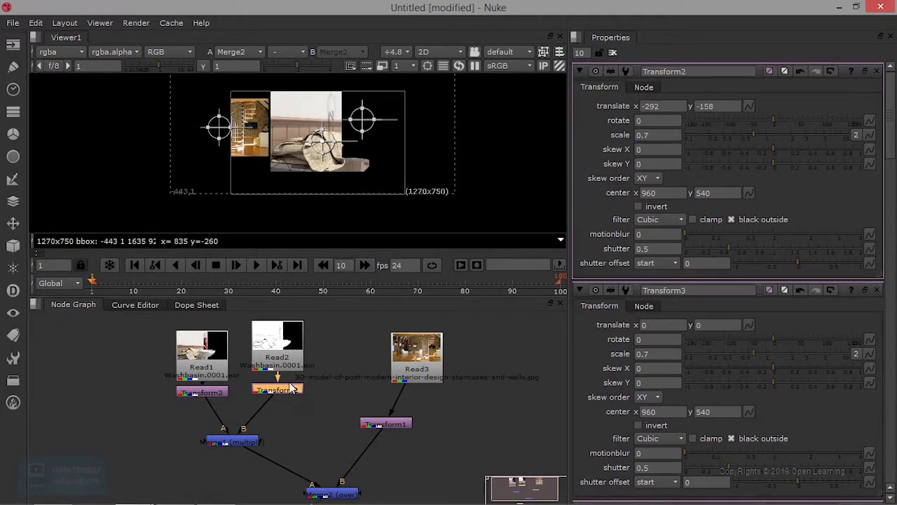
{"action": "left_click", "coordinate": [671, 107]}
{"action": "double_click", "coordinate": [219, 393]}
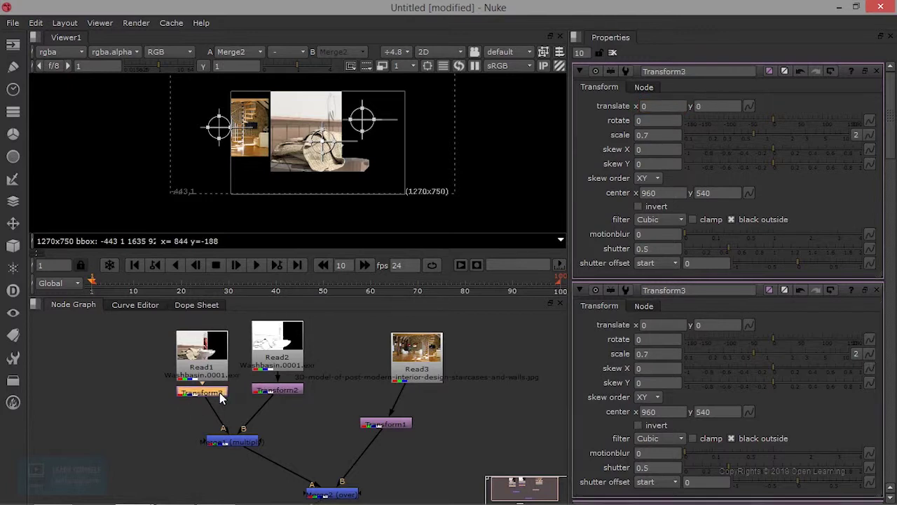
{"action": "left_click", "coordinate": [665, 105]}
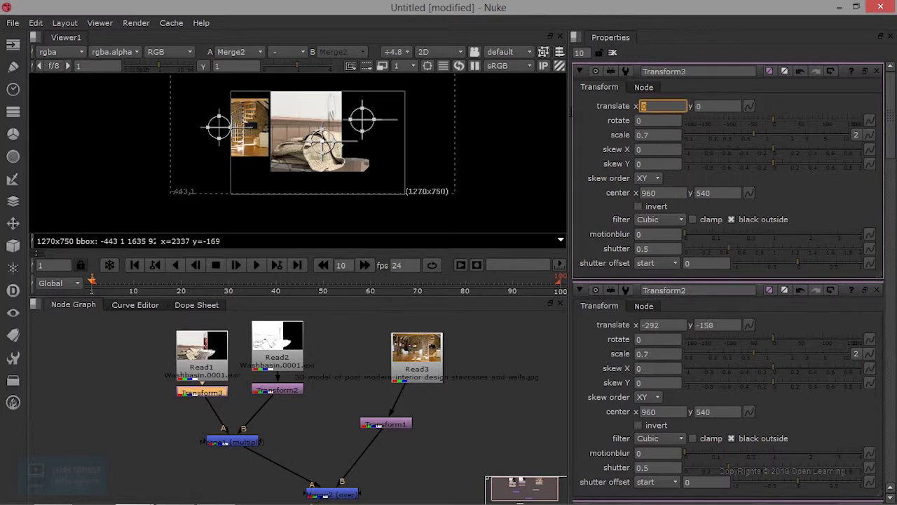
{"action": "type", "text": "-292"}
{"action": "key", "text": "Return"}
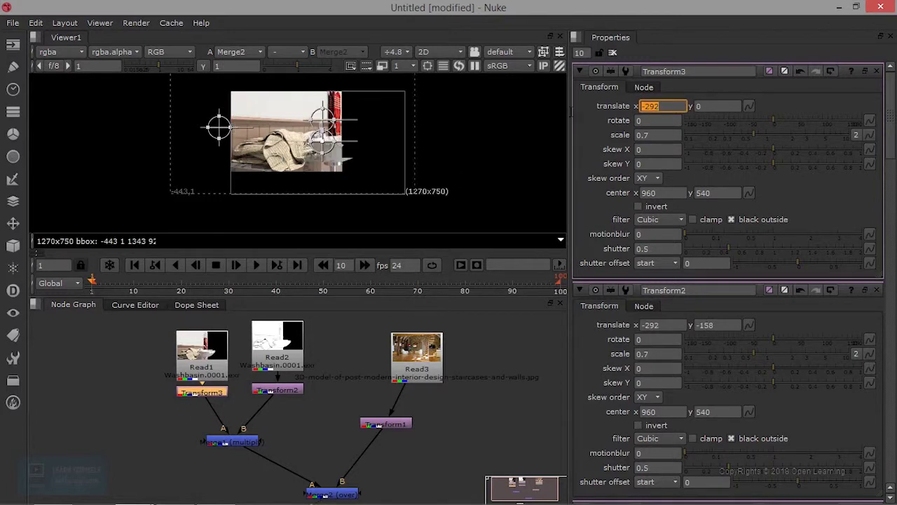
Check Transform2's vertical translation and set Transform3's translate y to the same -158
{"action": "double_click", "coordinate": [299, 392]}
{"action": "left_click", "coordinate": [727, 106]}
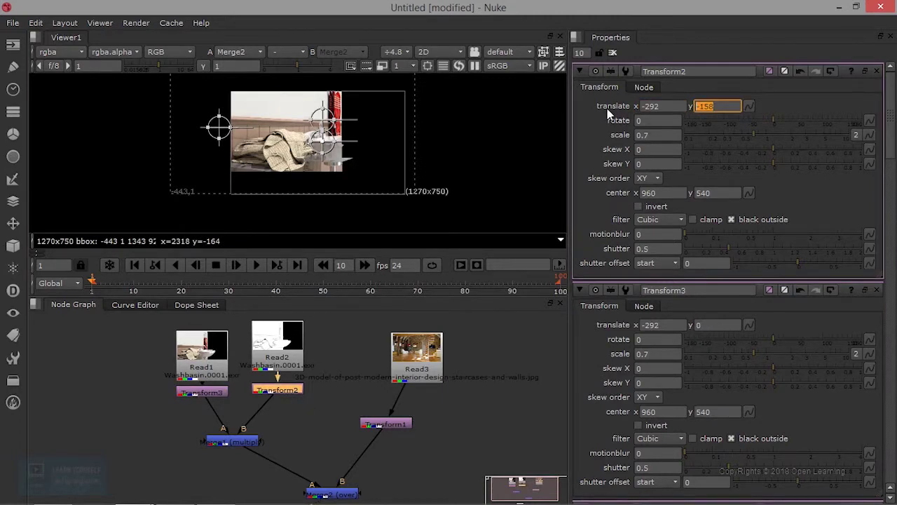
{"action": "double_click", "coordinate": [214, 394]}
{"action": "left_click", "coordinate": [699, 106]}
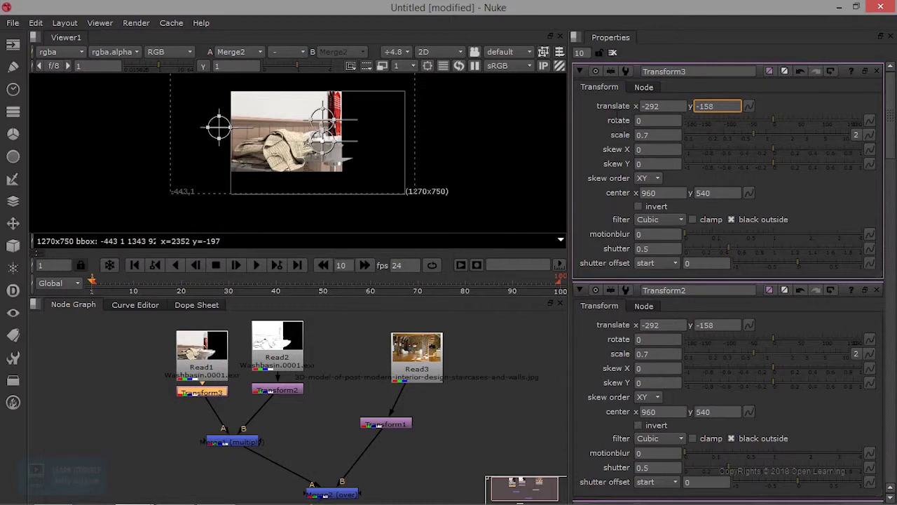
{"action": "key", "text": "Return"}
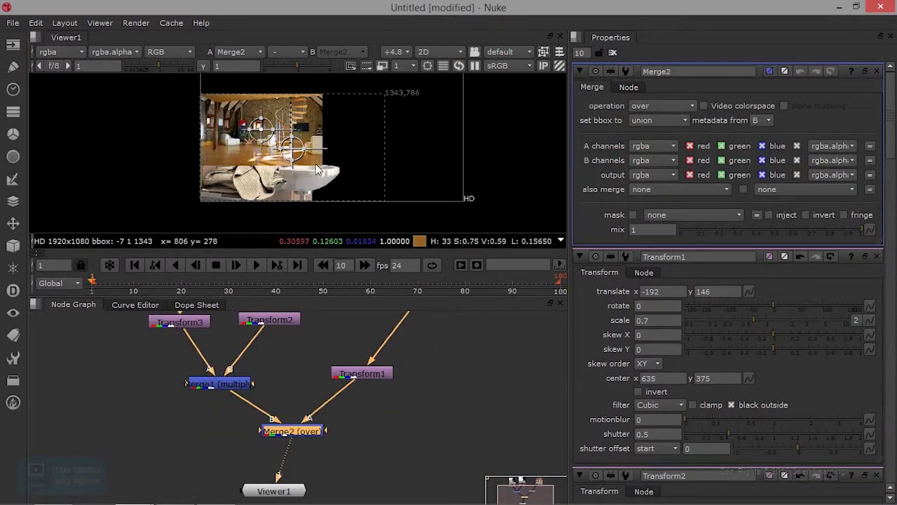
Scale the background's Transform1 to 1.4 and swap Merge2's A and B inputs so the washbasin lies over the background
{"action": "double_click", "coordinate": [385, 376]}
{"action": "left_click_drag", "start_coordinate": [758, 136], "coordinate": [780, 139]}
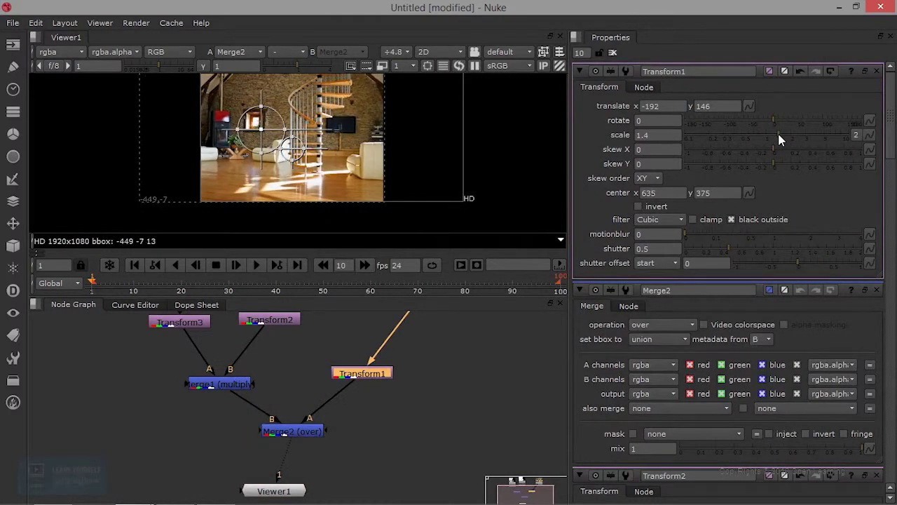
{"action": "double_click", "coordinate": [305, 431]}
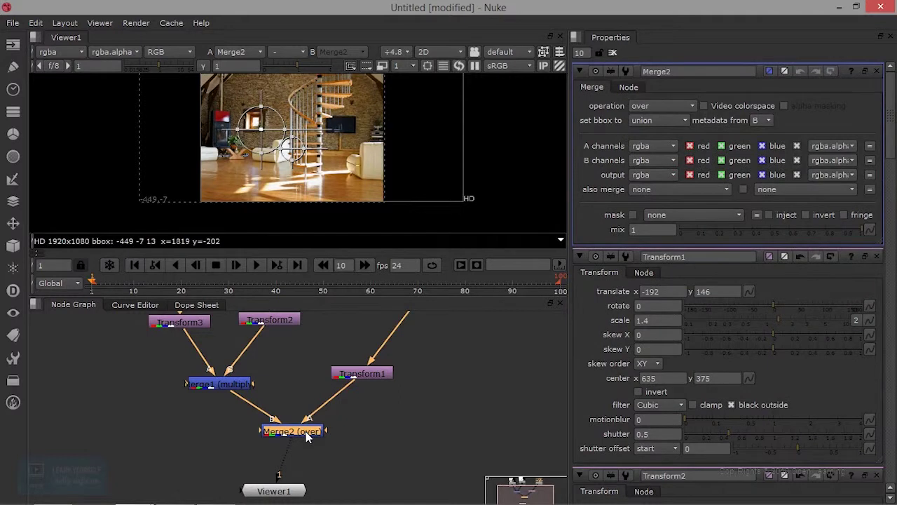
{"action": "key", "text": "shift+x"}
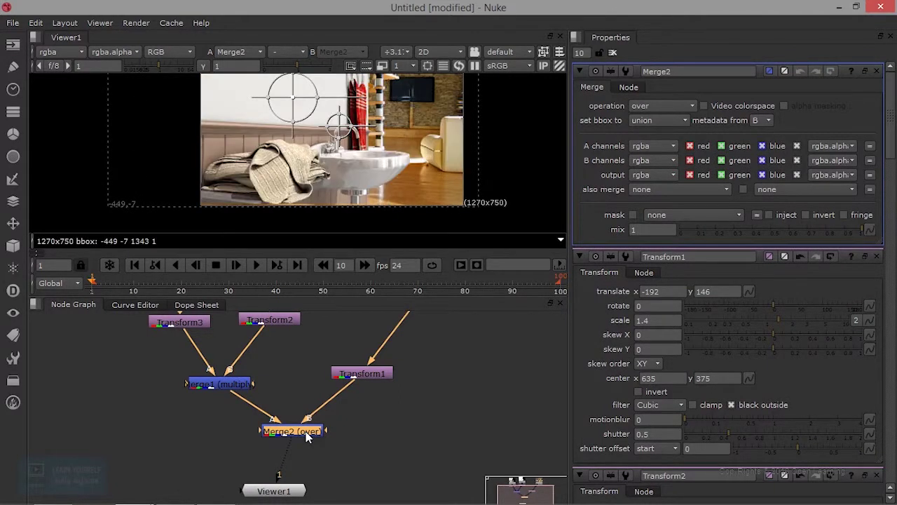
Examine the merged washbasin and interior background in the enlarged viewer, focusing on where the basin overlaps the room
{"action": "scroll", "coordinate": [428, 150], "scroll_direction": "down", "scroll_amount": 3}
{"action": "scroll", "coordinate": [427, 150], "scroll_direction": "up", "scroll_amount": 1}
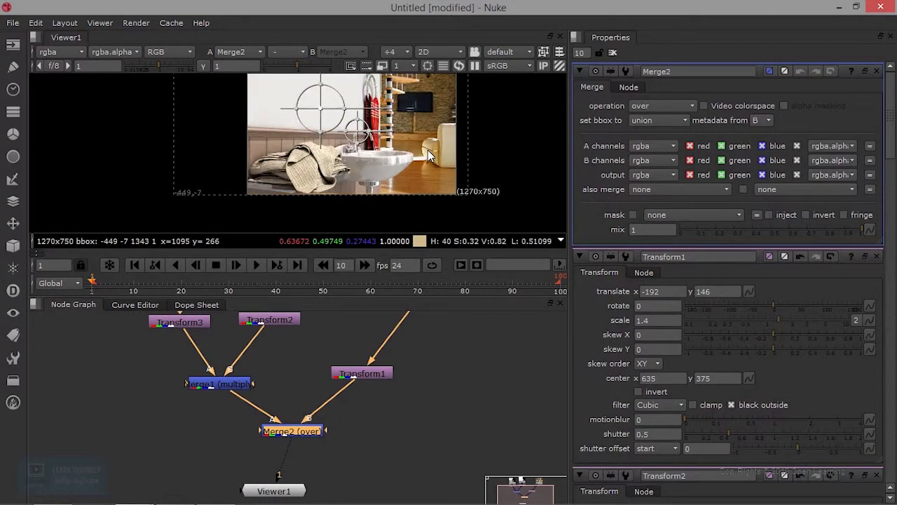
{"action": "scroll", "coordinate": [402, 155], "scroll_direction": "up", "scroll_amount": 1}
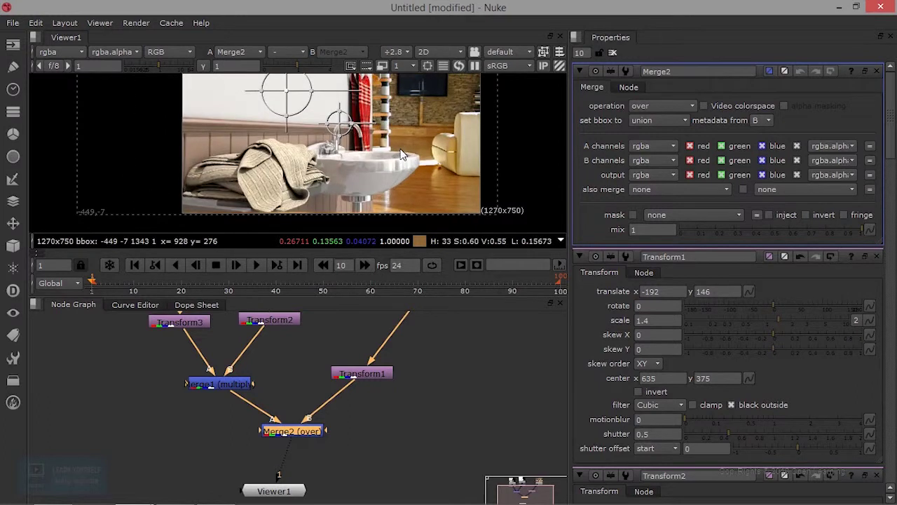
{"action": "key", "text": "space"}
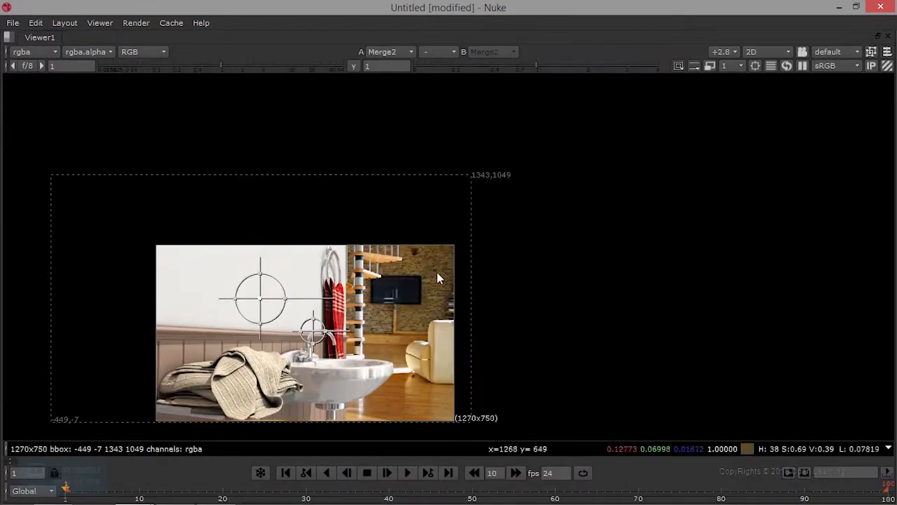
{"action": "scroll", "coordinate": [425, 276], "scroll_direction": "up", "scroll_amount": 2}
{"action": "scroll", "coordinate": [424, 280], "scroll_direction": "down", "scroll_amount": 1}
{"action": "middle_click_drag", "start_coordinate": [346, 313], "coordinate": [506, 208]}
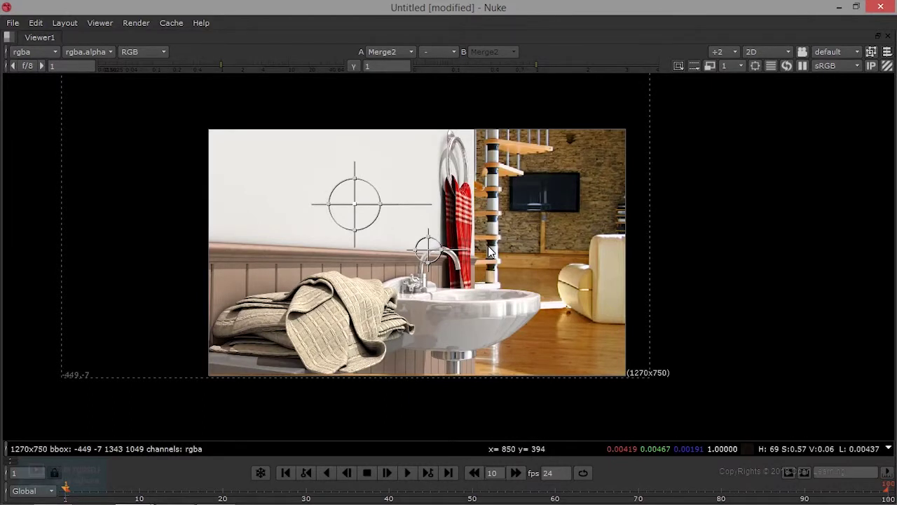
{"action": "key", "text": "space"}
Space out Merge2 and Transform1 and insert a Blur node between Transform1 and Merge2
{"action": "left_click_drag", "start_coordinate": [315, 435], "coordinate": [306, 453]}
{"action": "left_click_drag", "start_coordinate": [377, 369], "coordinate": [389, 356]}
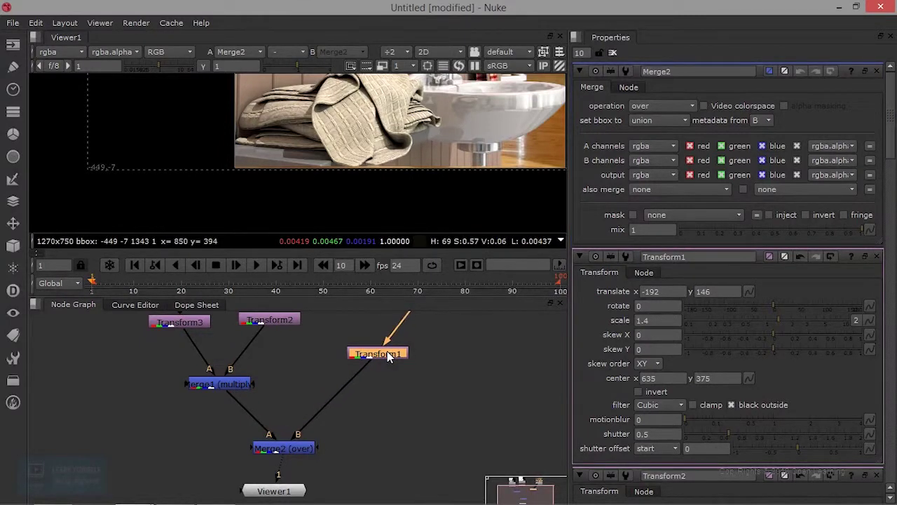
{"action": "key", "text": "Tab"}
{"action": "type", "text": "b"}
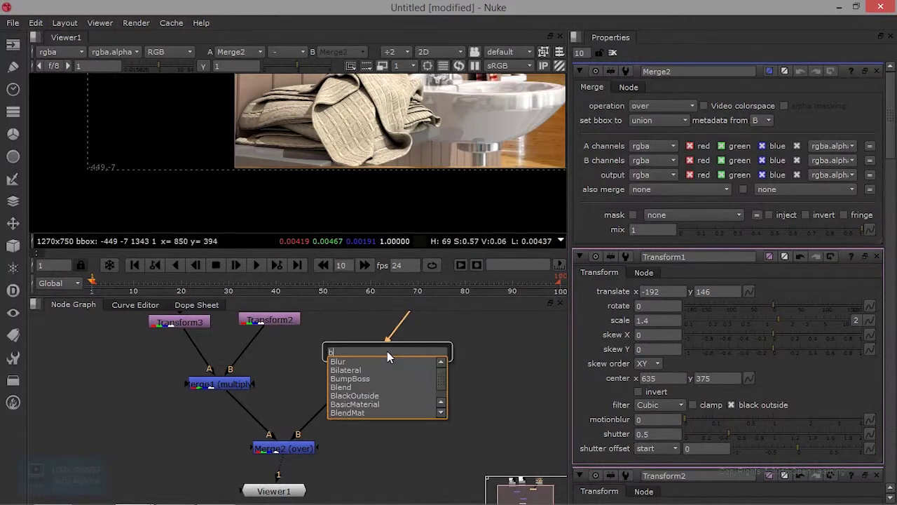
{"action": "key", "text": "Return"}
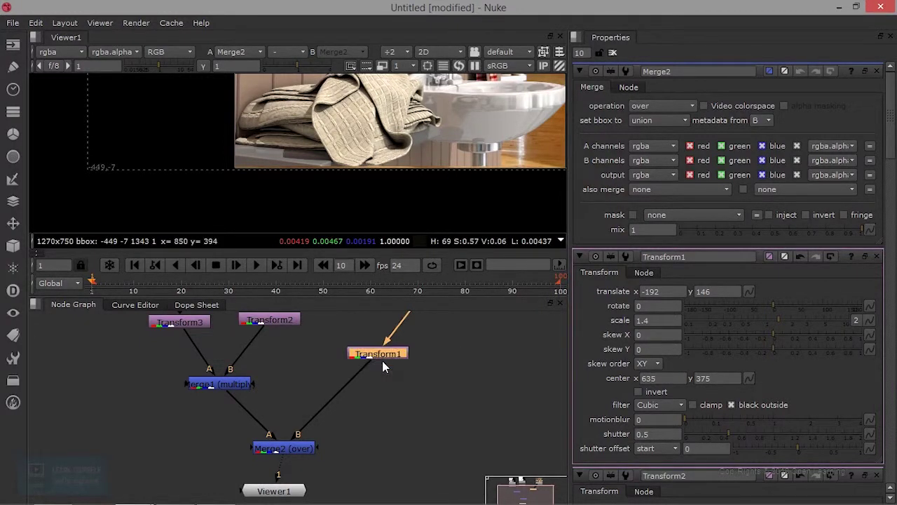
{"action": "left_click_drag", "start_coordinate": [356, 381], "coordinate": [328, 395]}
Blur the interior background by setting Blur1's size to 11
{"action": "scroll", "coordinate": [484, 115], "scroll_direction": "down", "scroll_amount": 3}
{"action": "middle_click_drag", "start_coordinate": [472, 125], "coordinate": [380, 167]}
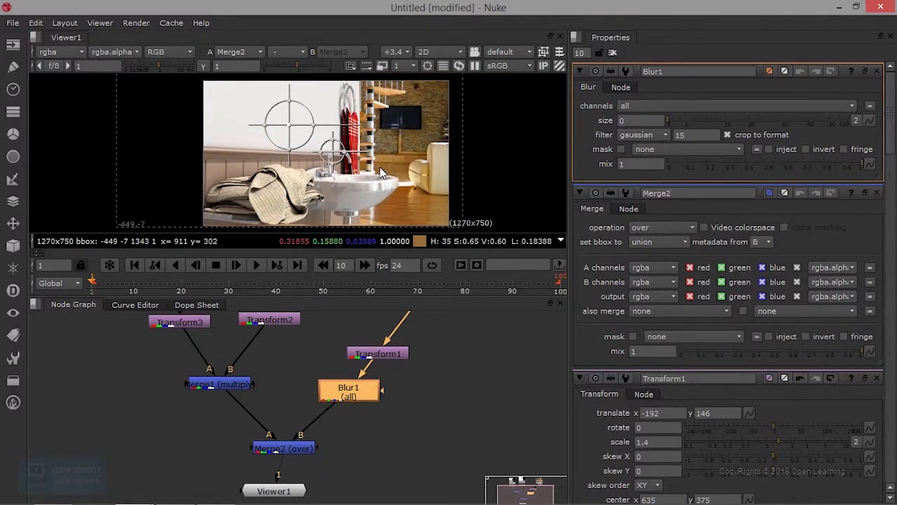
{"action": "scroll", "coordinate": [380, 167], "scroll_direction": "up", "scroll_amount": 2}
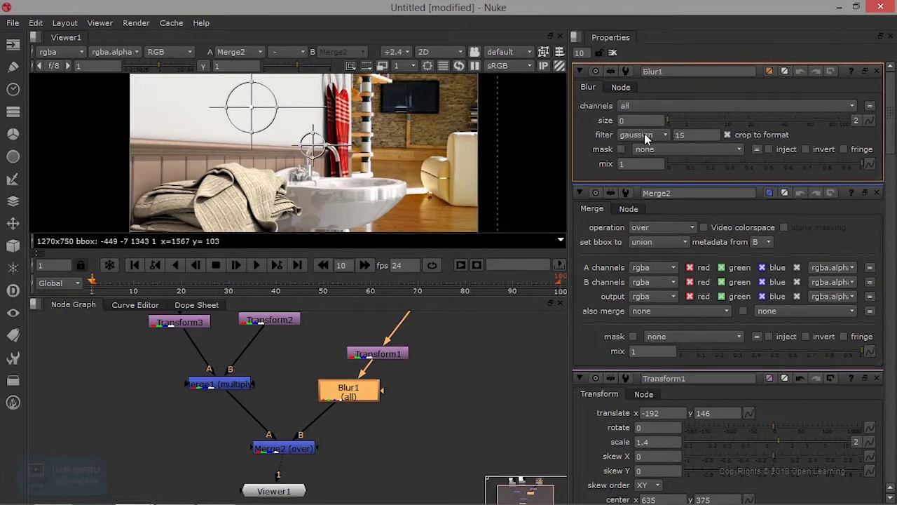
{"action": "left_click_drag", "start_coordinate": [668, 120], "coordinate": [729, 124]}
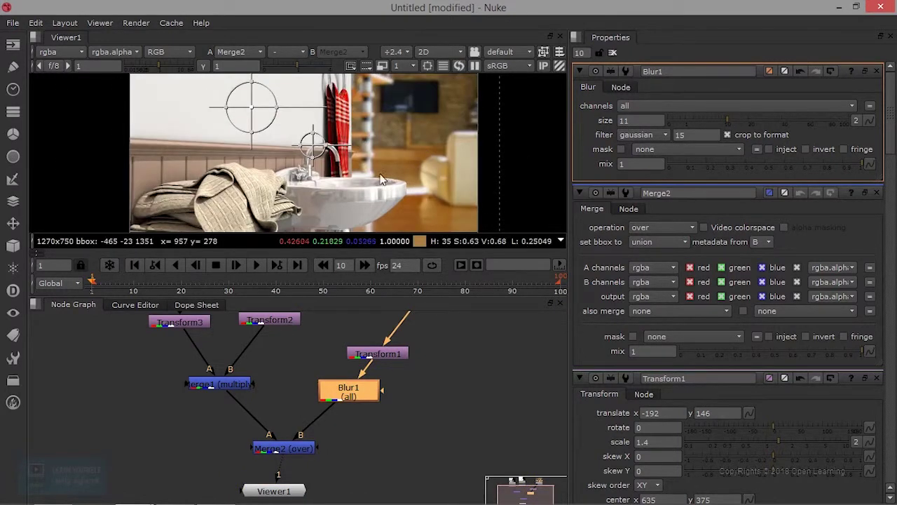
Insert a ColorCorrect node after Merge2 and set its master saturation and contrast to 1.15 and gain to 1.05
{"action": "left_click_drag", "start_coordinate": [290, 450], "coordinate": [290, 438]}
{"action": "left_click_drag", "start_coordinate": [289, 494], "coordinate": [286, 504]}
{"action": "left_click_drag", "start_coordinate": [300, 440], "coordinate": [293, 433]}
{"action": "key", "text": "c"}
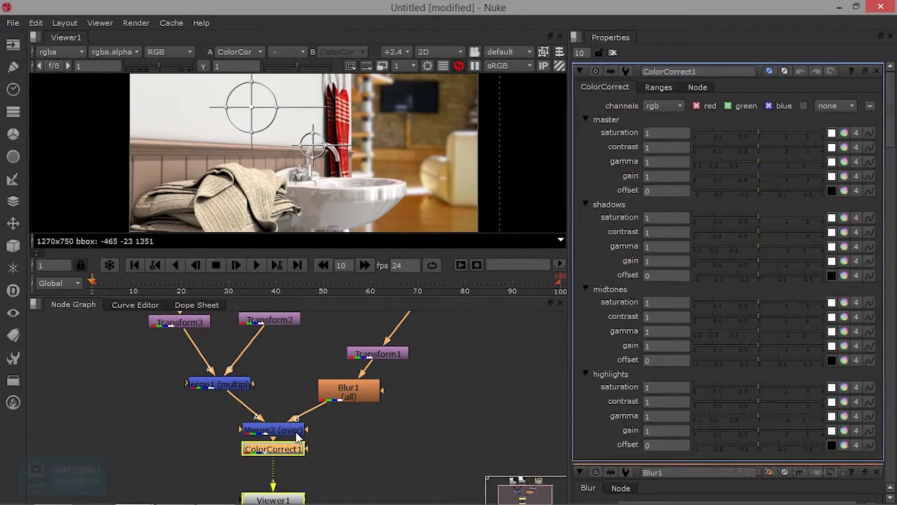
{"action": "left_click_drag", "start_coordinate": [298, 455], "coordinate": [298, 461]}
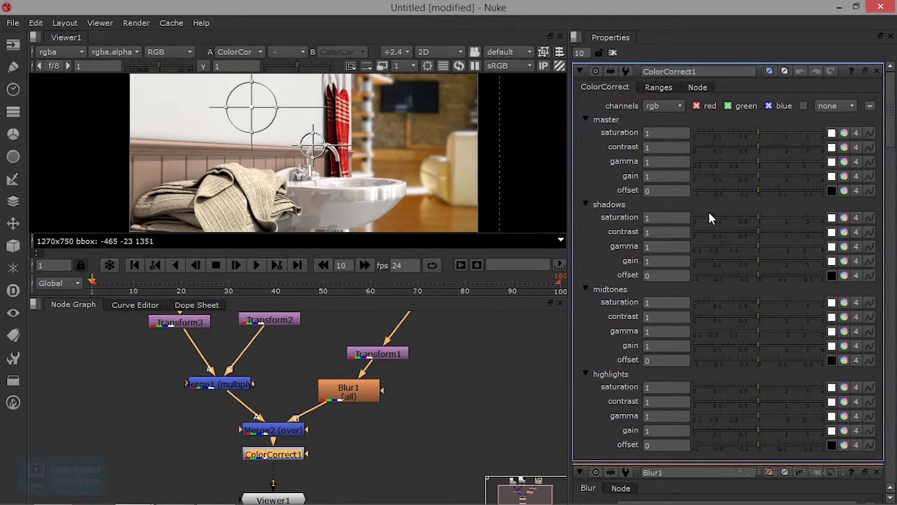
{"action": "left_click", "coordinate": [765, 136]}
{"action": "left_click", "coordinate": [764, 149]}
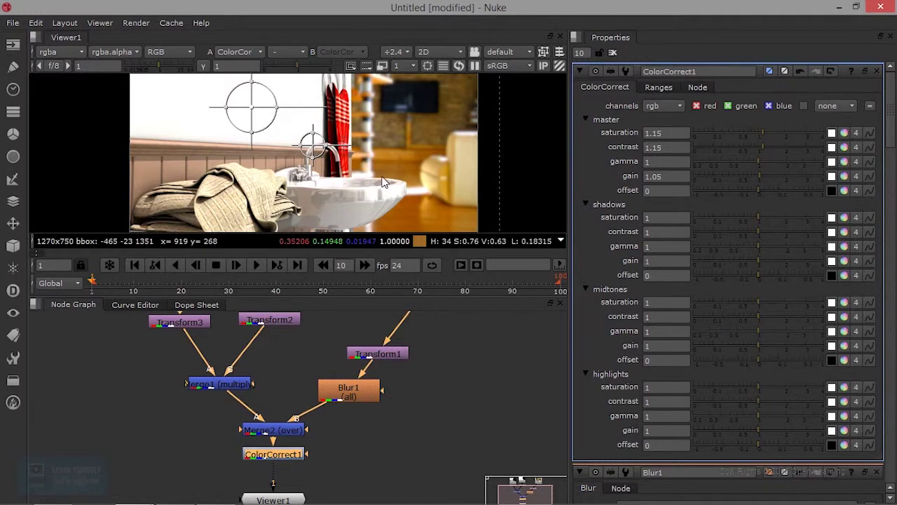
Tidy the node graph by moving Read2 and Transform2 lower and aligning Read3 above Transform1
{"action": "scroll", "coordinate": [455, 371], "scroll_direction": "down", "scroll_amount": 2}
{"action": "scroll", "coordinate": [455, 371], "scroll_direction": "down", "scroll_amount": 2}
{"action": "left_click", "coordinate": [354, 328]}
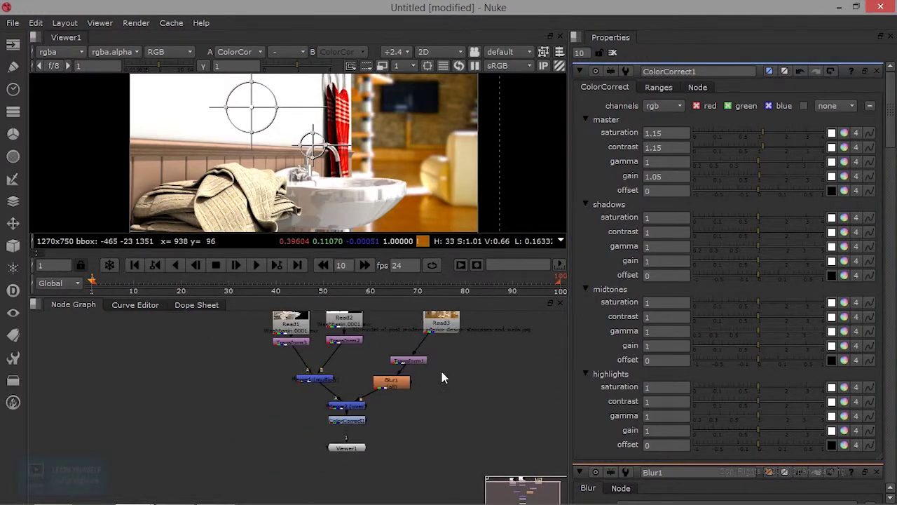
{"action": "left_click", "coordinate": [356, 334]}
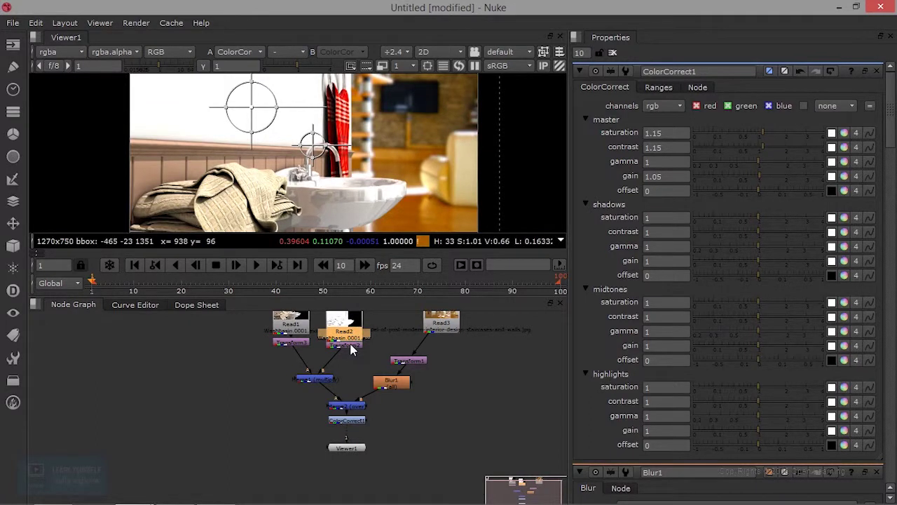
{"action": "left_click_drag", "start_coordinate": [352, 349], "coordinate": [353, 354]}
{"action": "left_click_drag", "start_coordinate": [442, 339], "coordinate": [418, 337]}
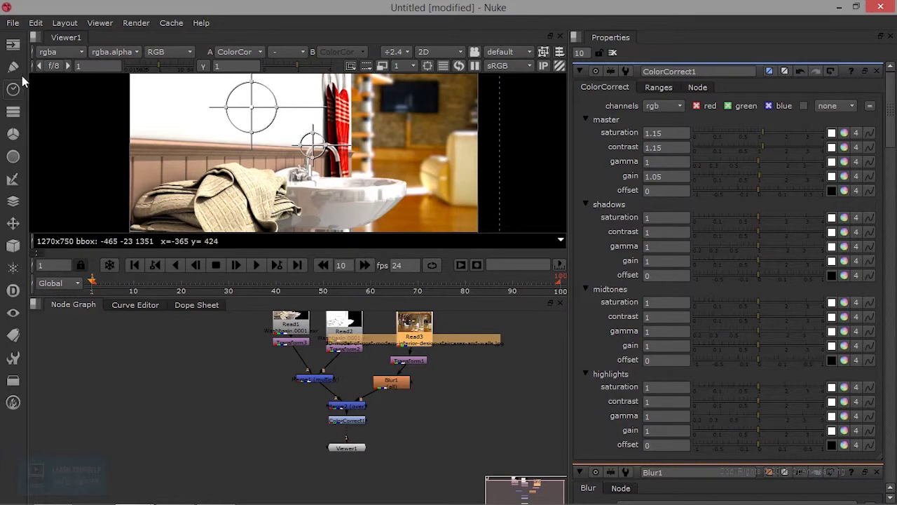
Move Viewer1 and ColorCorrect1 lower to open up space beneath Merge2
{"action": "left_click", "coordinate": [15, 115]}
{"action": "left_click", "coordinate": [16, 51]}
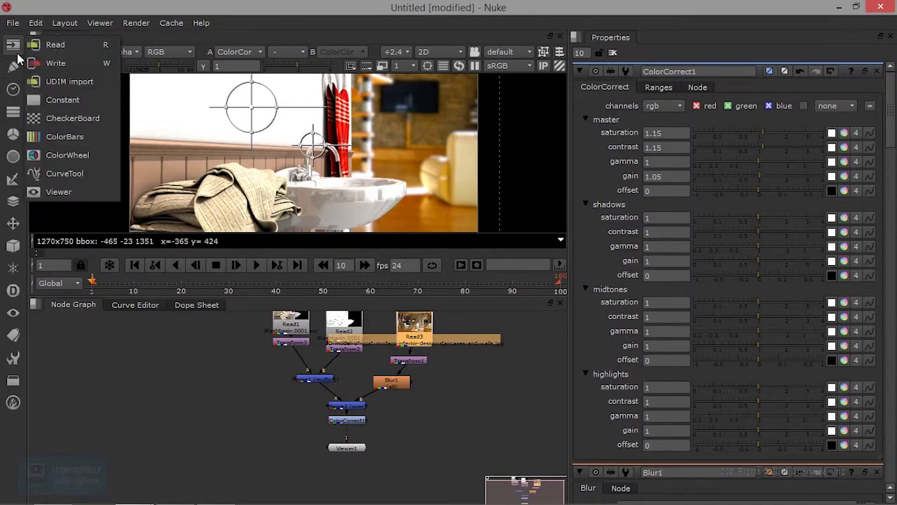
{"action": "left_click", "coordinate": [356, 451]}
{"action": "left_click_drag", "start_coordinate": [351, 427], "coordinate": [345, 435]}
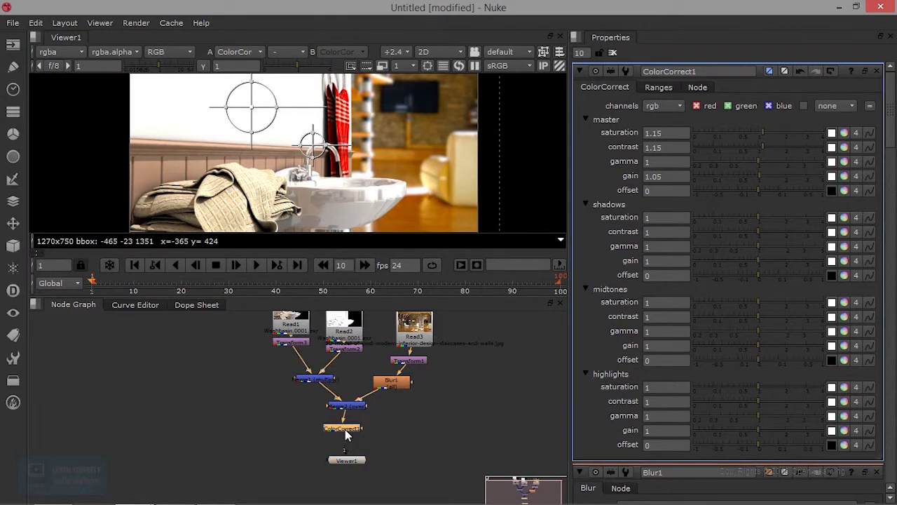
Add an unconnected Write node in the empty area beside ColorCorrect1
{"action": "left_click", "coordinate": [449, 429]}
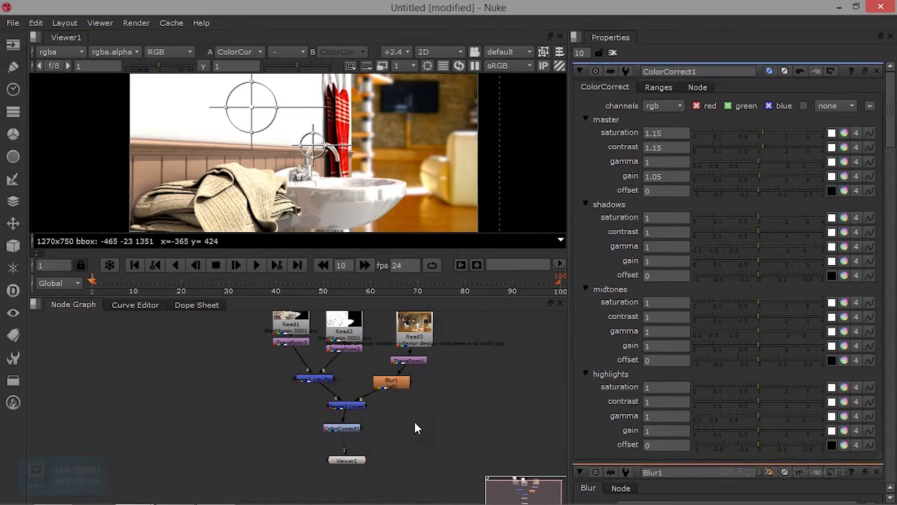
{"action": "left_click", "coordinate": [13, 44]}
{"action": "left_click", "coordinate": [58, 66]}
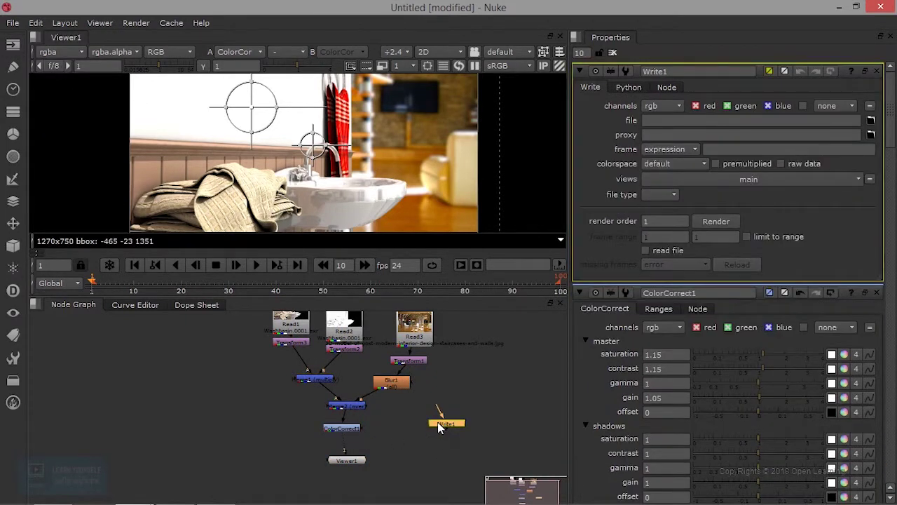
{"action": "left_click_drag", "start_coordinate": [437, 422], "coordinate": [408, 430]}
{"action": "scroll", "coordinate": [386, 443], "scroll_direction": "up", "scroll_amount": 2}
{"action": "scroll", "coordinate": [387, 443], "scroll_direction": "up", "scroll_amount": 3}
{"action": "scroll", "coordinate": [389, 433], "scroll_direction": "down", "scroll_amount": 2}
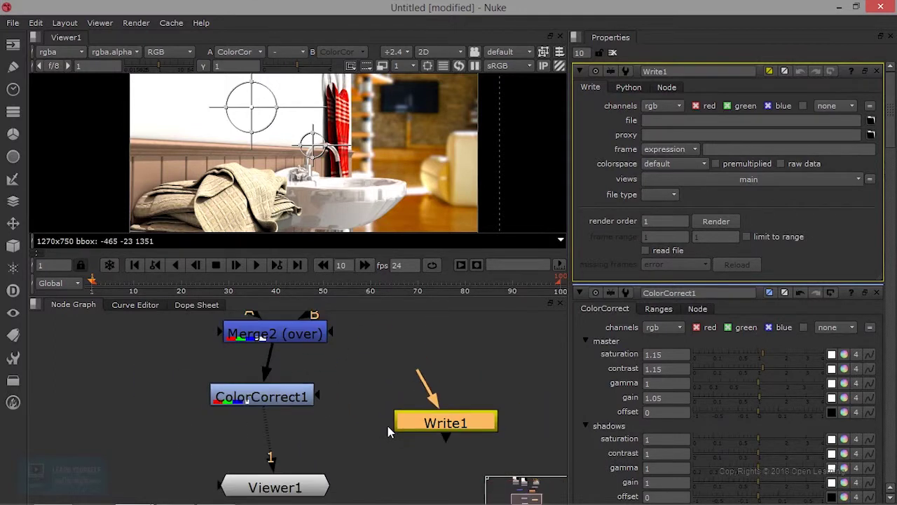
Enlarge the node graph and adjust the spacing of the Read1, Transform3 and ColorCorrect1 nodes
{"action": "key", "text": "space"}
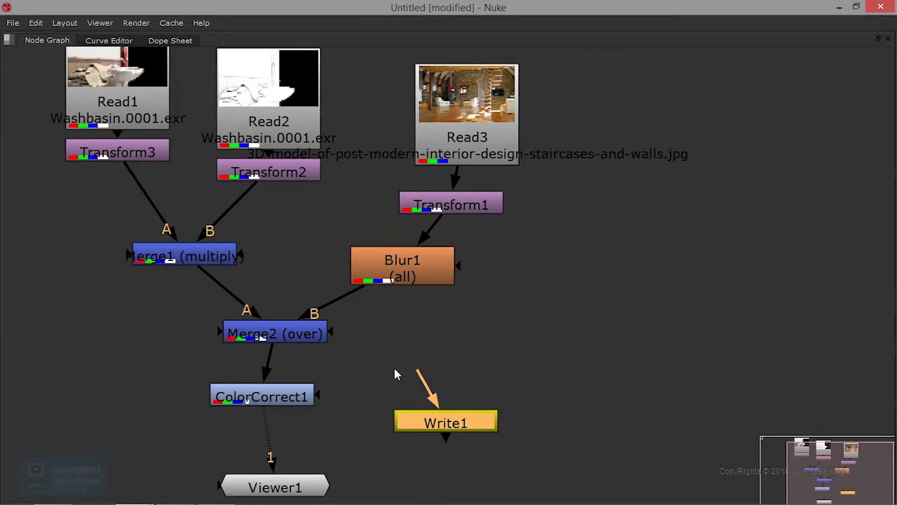
{"action": "scroll", "coordinate": [309, 326], "scroll_direction": "down", "scroll_amount": 3}
{"action": "scroll", "coordinate": [197, 188], "scroll_direction": "up", "scroll_amount": 1}
{"action": "left_click_drag", "start_coordinate": [172, 214], "coordinate": [172, 229]}
{"action": "left_click_drag", "start_coordinate": [185, 180], "coordinate": [186, 195]}
{"action": "left_click_drag", "start_coordinate": [294, 398], "coordinate": [294, 405]}
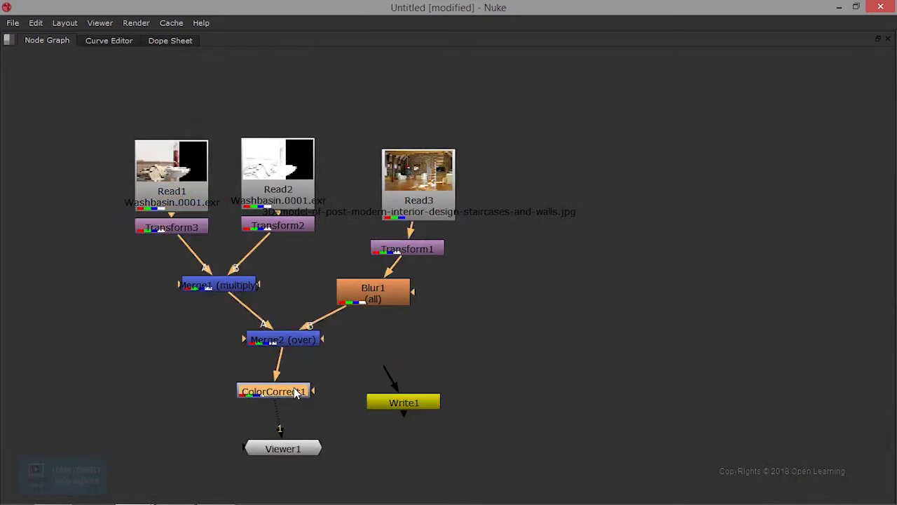
Connect Write1's input to ColorCorrect1, position Write1 beside it, and restore the full workspace layout
{"action": "left_click_drag", "start_coordinate": [382, 321], "coordinate": [382, 298]}
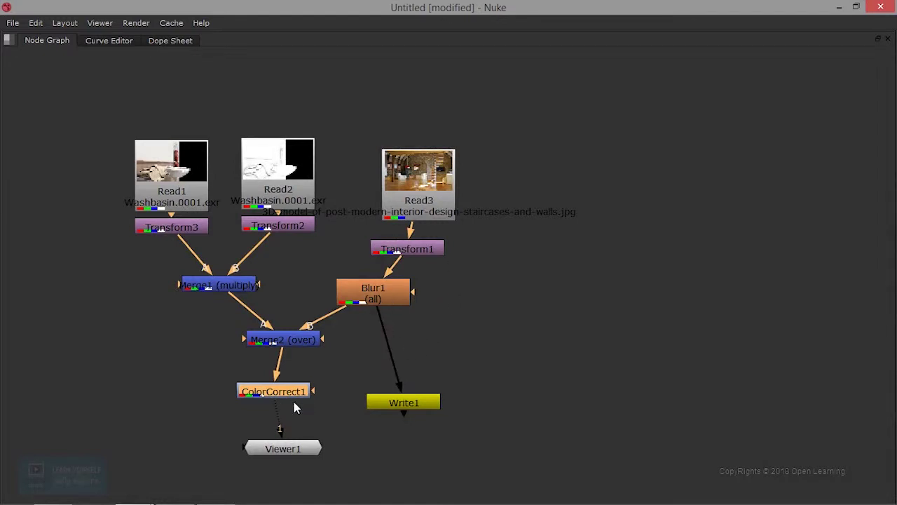
{"action": "left_click_drag", "start_coordinate": [372, 318], "coordinate": [312, 391]}
{"action": "left_click", "coordinate": [403, 411]}
{"action": "left_click_drag", "start_coordinate": [403, 410], "coordinate": [409, 414]}
{"action": "key", "text": "space"}
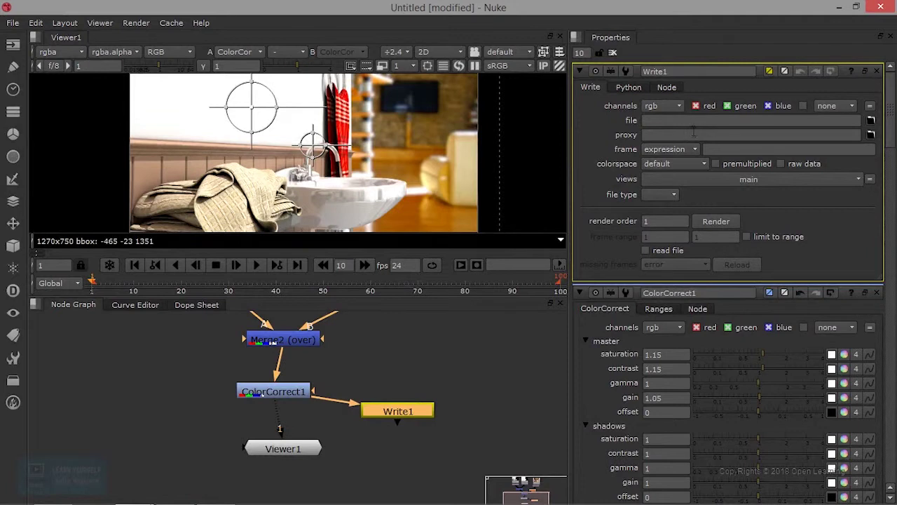
Set Write1's output file to F:/RecordedTutorial/NukeIntroduction/InteriorComposite
{"action": "left_click", "coordinate": [870, 123]}
{"action": "left_click", "coordinate": [256, 129]}
{"action": "left_click_drag", "start_coordinate": [527, 116], "coordinate": [527, 170]}
{"action": "scroll", "coordinate": [527, 170], "scroll_direction": "down", "scroll_amount": 5}
{"action": "double_click", "coordinate": [412, 204]}
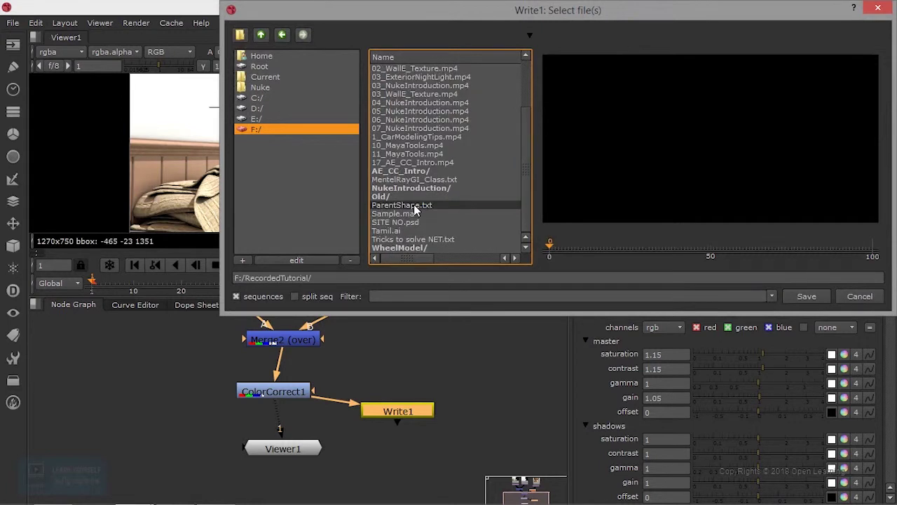
{"action": "double_click", "coordinate": [411, 189]}
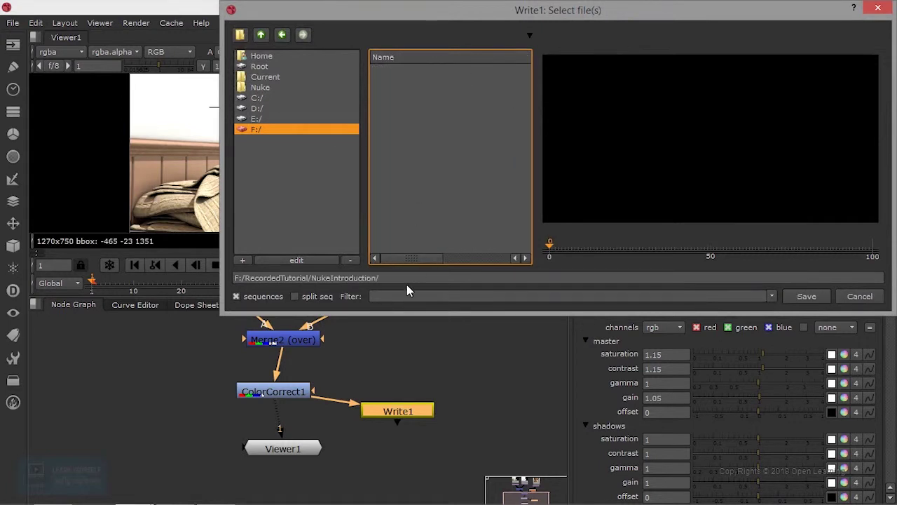
{"action": "left_click", "coordinate": [415, 279]}
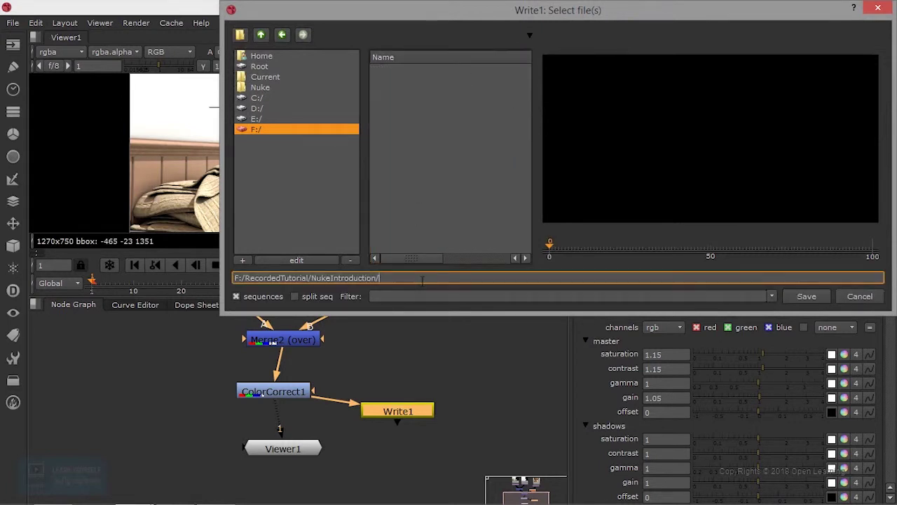
{"action": "type", "text": "InteriorComposite"}
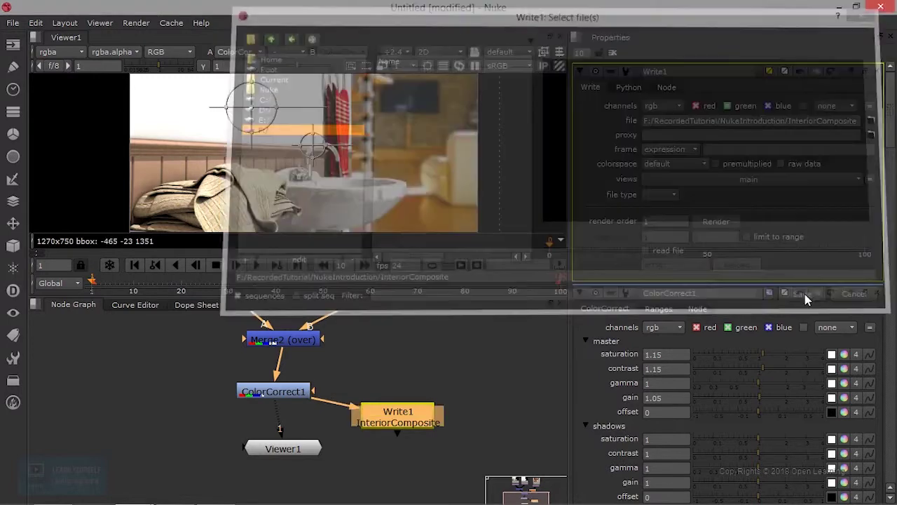
Save the chosen output path, set Write1's file type to jpeg, and nudge the Write1 node slightly in the graph
{"action": "left_click", "coordinate": [807, 296]}
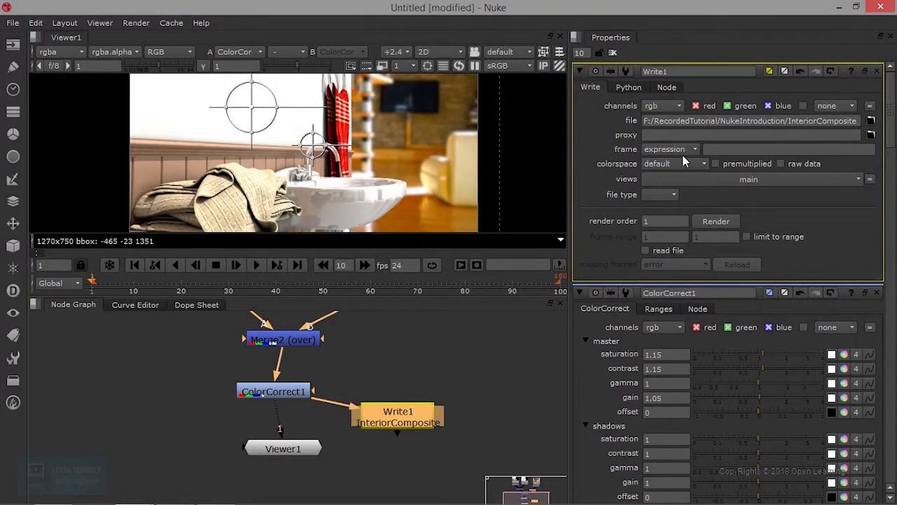
{"action": "left_click", "coordinate": [662, 197]}
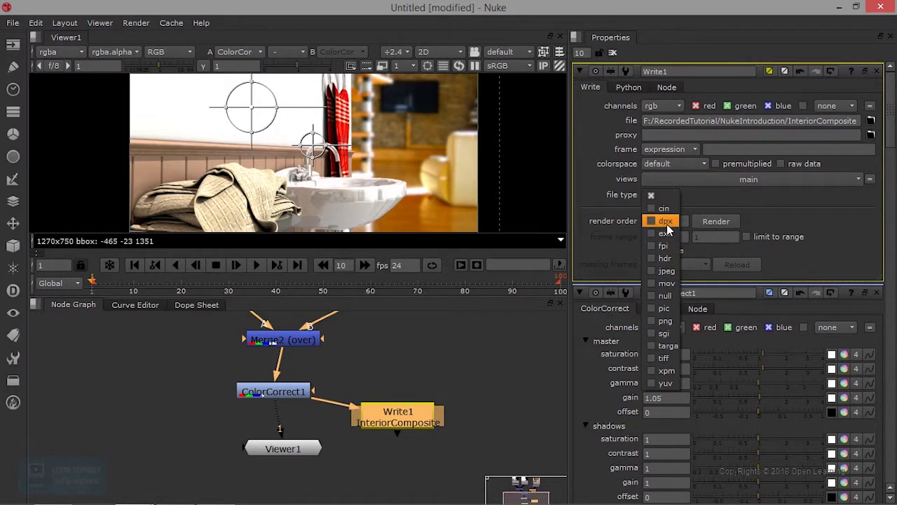
{"action": "left_click", "coordinate": [666, 273]}
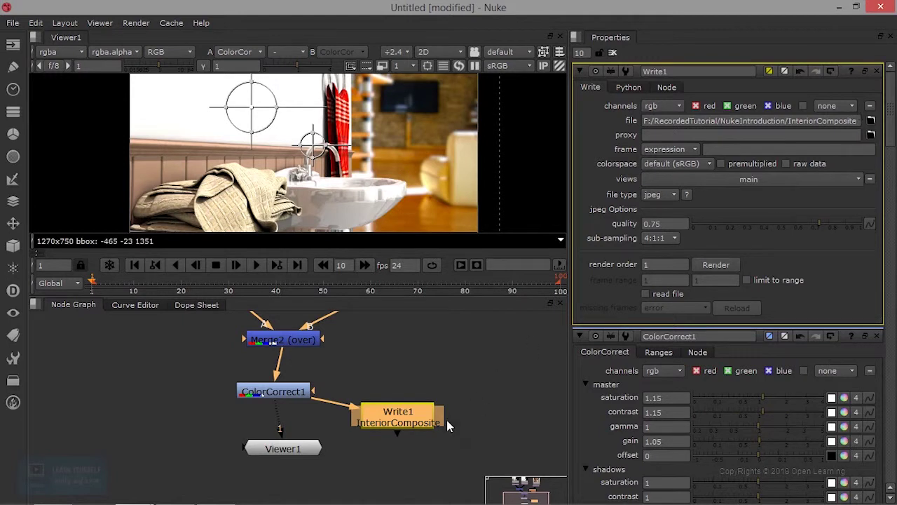
{"action": "left_click_drag", "start_coordinate": [402, 415], "coordinate": [410, 408]}
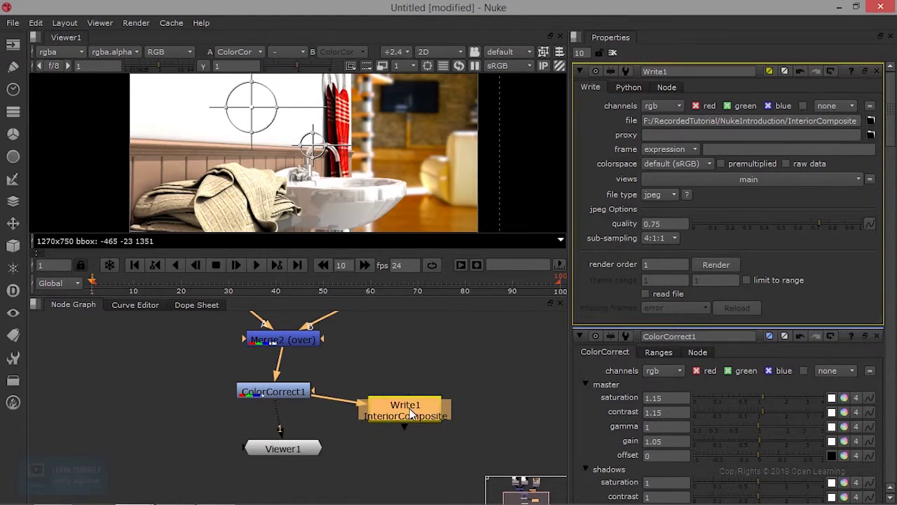
Render Write1 using the input frame range 1-1
{"action": "left_click", "coordinate": [145, 22]}
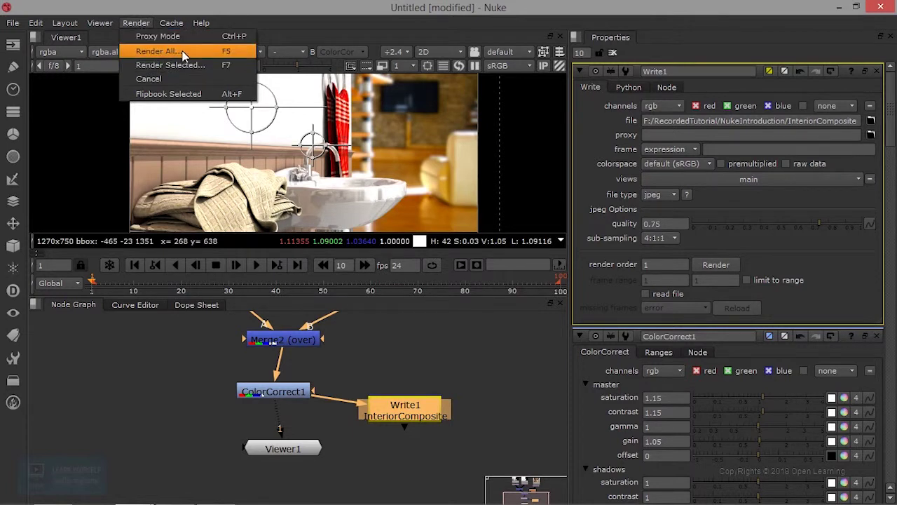
{"action": "left_click", "coordinate": [716, 266]}
{"action": "left_click_drag", "start_coordinate": [719, 212], "coordinate": [386, 120]}
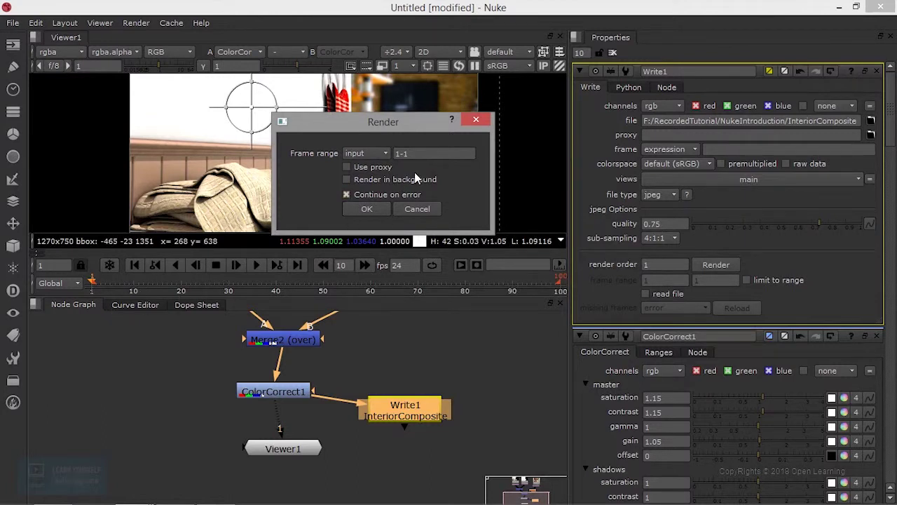
{"action": "left_click", "coordinate": [374, 211]}
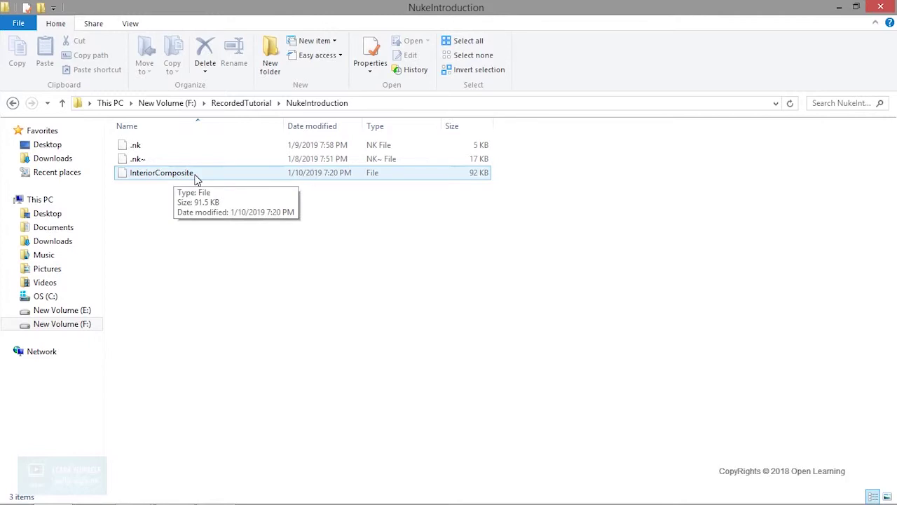
Open the rendered InteriorComposite file with Windows Photo Viewer, examine the image, and close the viewer
{"action": "double_click", "coordinate": [196, 177]}
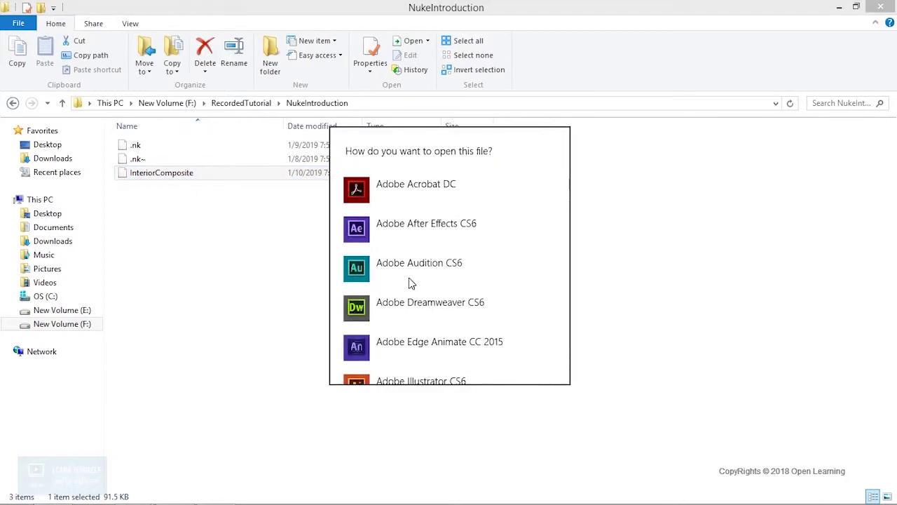
{"action": "scroll", "coordinate": [452, 309], "scroll_direction": "down", "scroll_amount": 10}
{"action": "scroll", "coordinate": [452, 310], "scroll_direction": "down", "scroll_amount": 2}
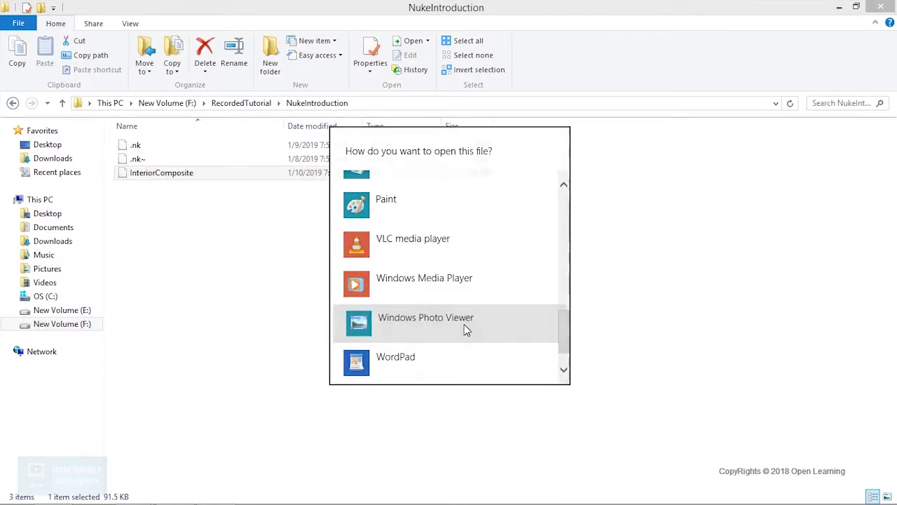
{"action": "left_click", "coordinate": [465, 330]}
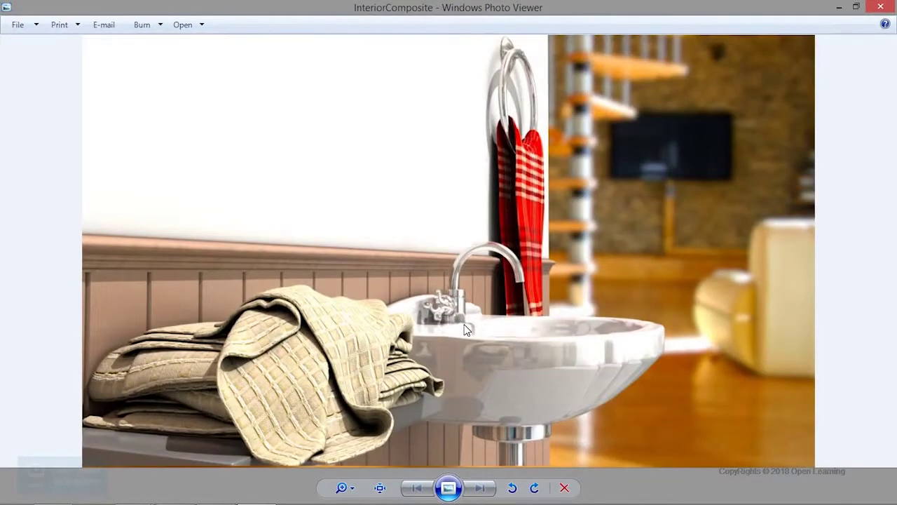
{"action": "scroll", "coordinate": [581, 290], "scroll_direction": "up", "scroll_amount": 1}
{"action": "scroll", "coordinate": [581, 291], "scroll_direction": "down", "scroll_amount": 1}
{"action": "left_click", "coordinate": [873, 7]}
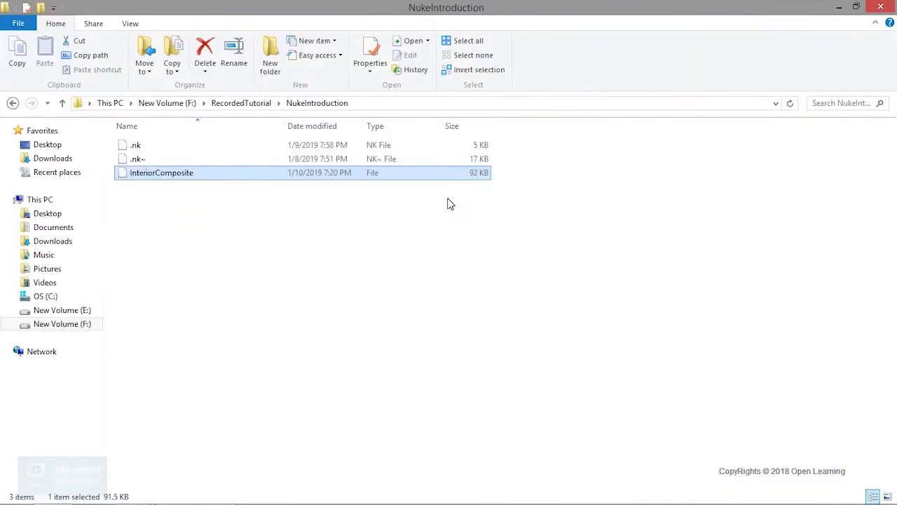
Switch back to Nuke and append .jpg to Write1's output file name
{"action": "key", "text": "alt+Tab"}
{"action": "left_click", "coordinate": [838, 120]}
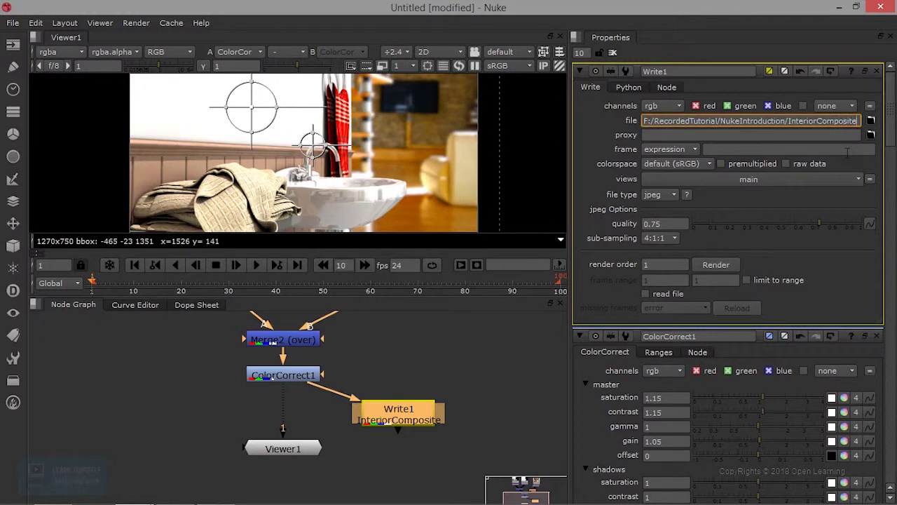
{"action": "type", "text": ".jpg"}
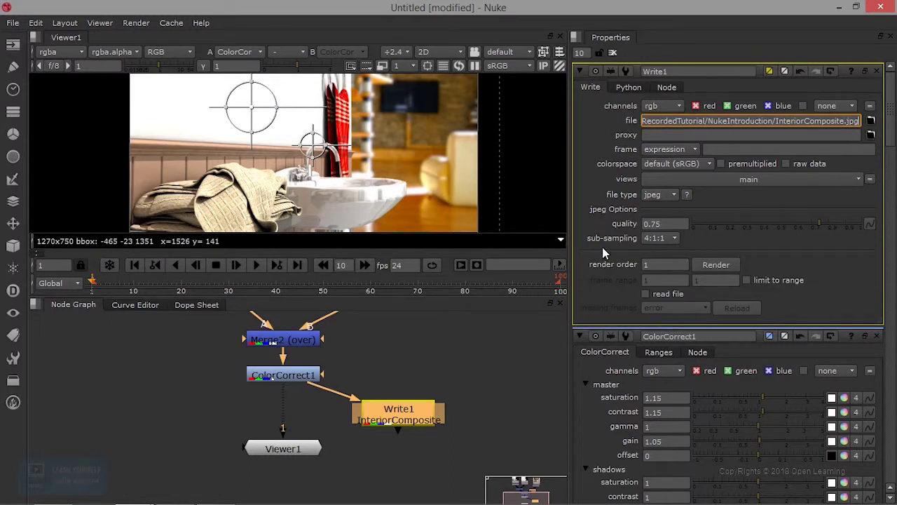
Try adjusting Write1's jpeg quality, undoing the changes
{"action": "mouse_move", "coordinate": [825, 223]}
{"action": "left_mouse_down"}
{"action": "mouse_move", "coordinate": [861, 225]}
{"action": "mouse_move", "coordinate": [821, 224]}
{"action": "left_mouse_up"}
{"action": "left_click", "coordinate": [800, 71]}
{"action": "key", "text": "ctrl+z"}
{"action": "mouse_move", "coordinate": [824, 223]}
{"action": "left_mouse_down"}
{"action": "mouse_move", "coordinate": [863, 226]}
{"action": "mouse_move", "coordinate": [820, 226]}
{"action": "left_mouse_up"}
{"action": "left_click", "coordinate": [799, 73]}
Render Write1 to InteriorComposite.jpg and switch to the NukeIntroduction folder in File Explorer
{"action": "left_click", "coordinate": [722, 267]}
{"action": "left_click", "coordinate": [715, 295]}
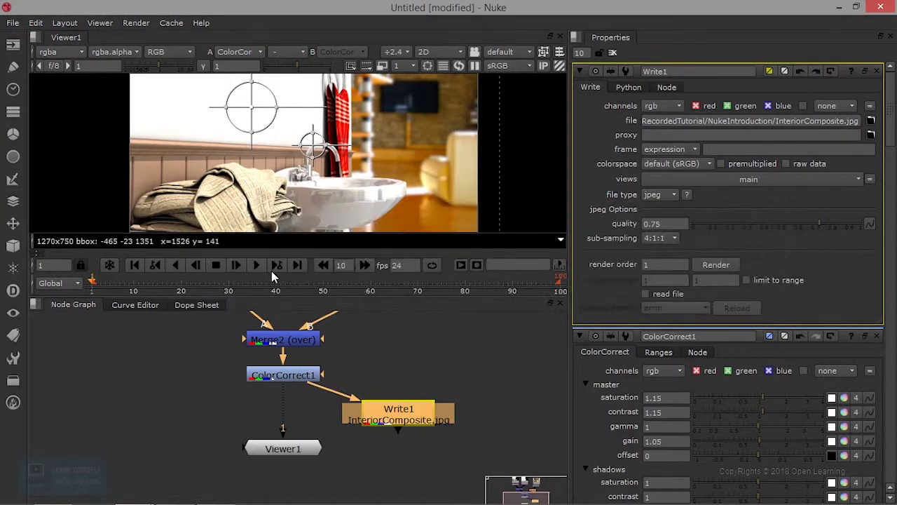
{"action": "key", "text": "alt+Tab"}
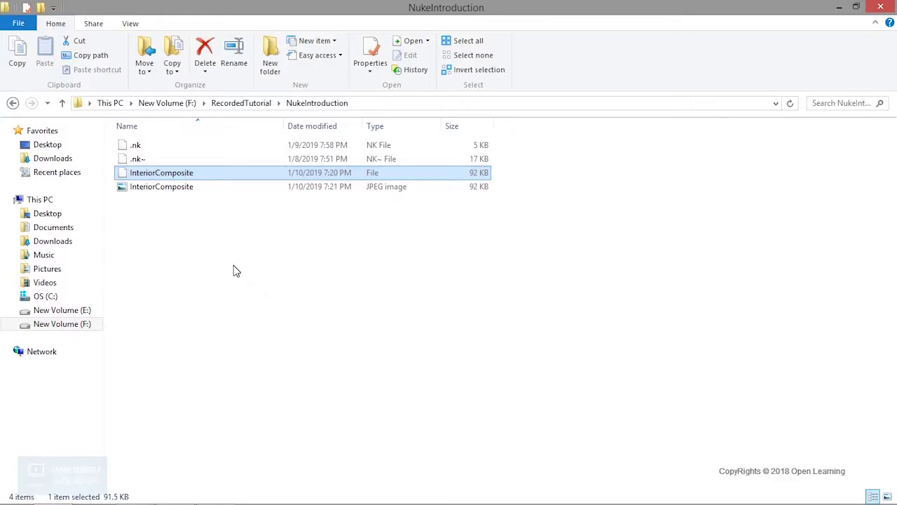
View the InteriorComposite JPEG in Windows Photo Viewer, close it, and compare its file details with the extensionless render
{"action": "left_click", "coordinate": [164, 190], "text": "ctrl"}
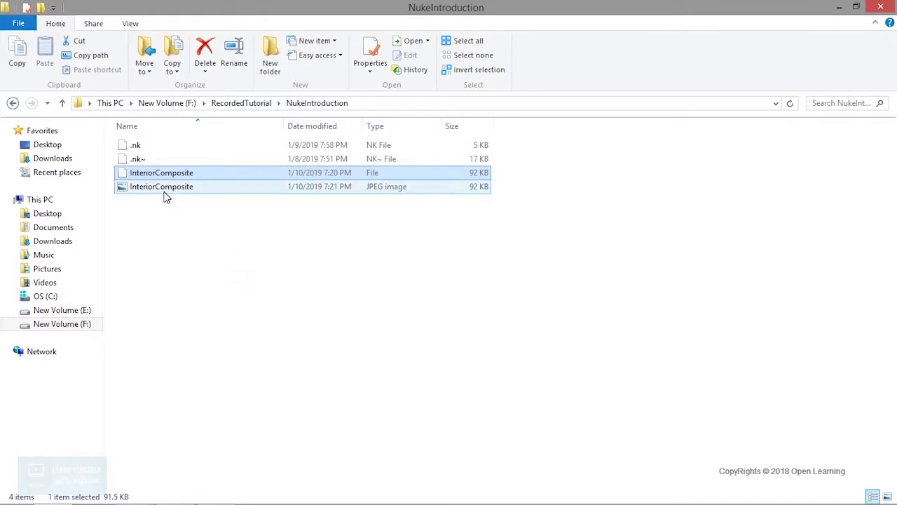
{"action": "double_click", "coordinate": [164, 189]}
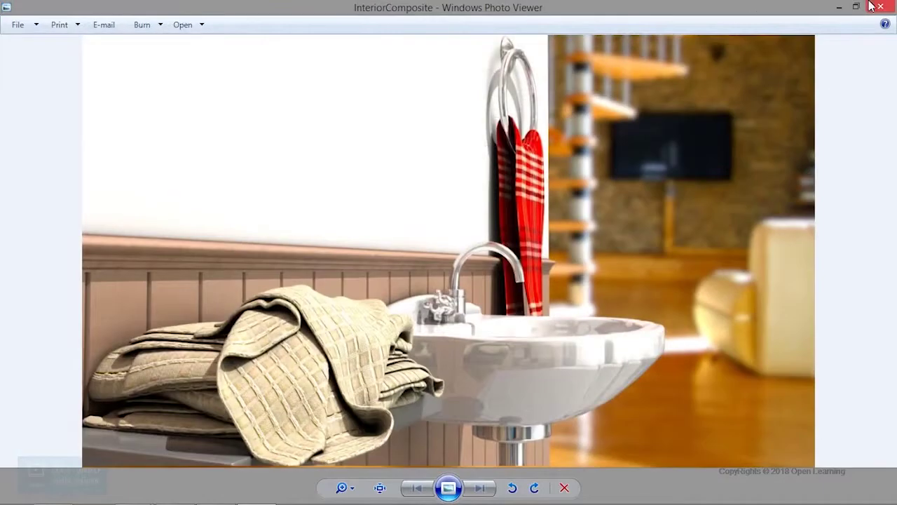
{"action": "left_click", "coordinate": [875, 7]}
{"action": "left_click", "coordinate": [165, 177]}
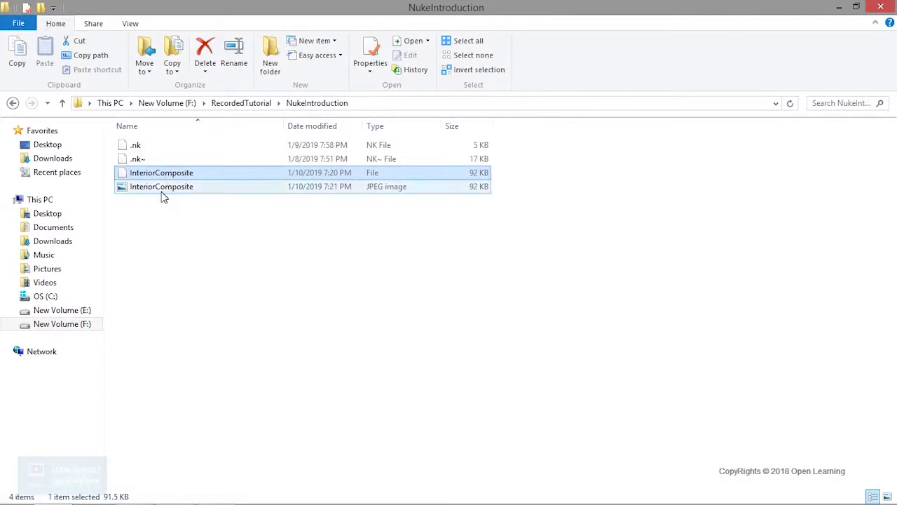
{"action": "mouse_move", "coordinate": [194, 191]}
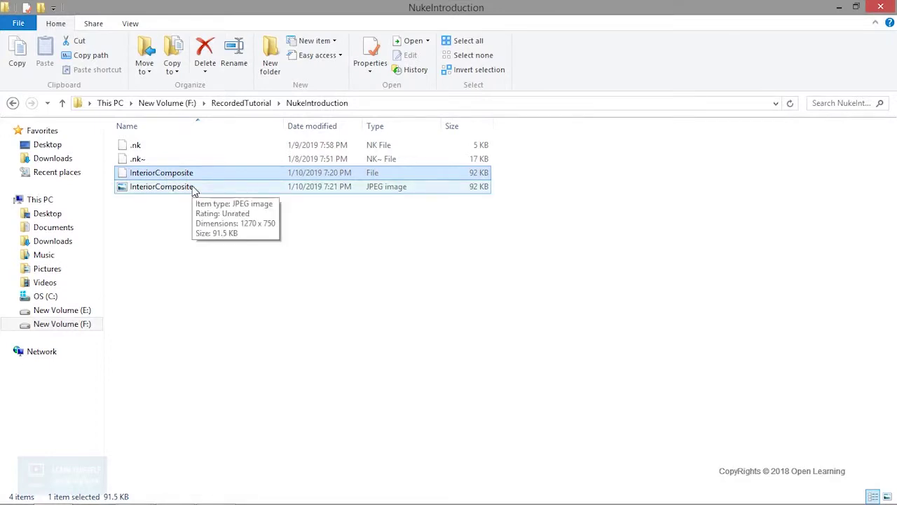